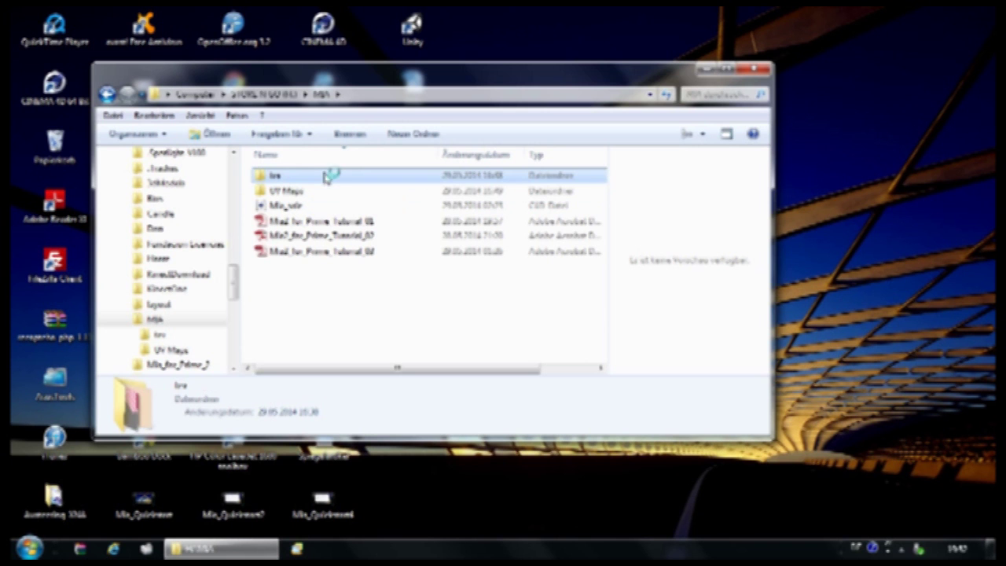
- Preview Mia's texture images and the first blank UV map in Windows Explorer
double_click(325, 175)
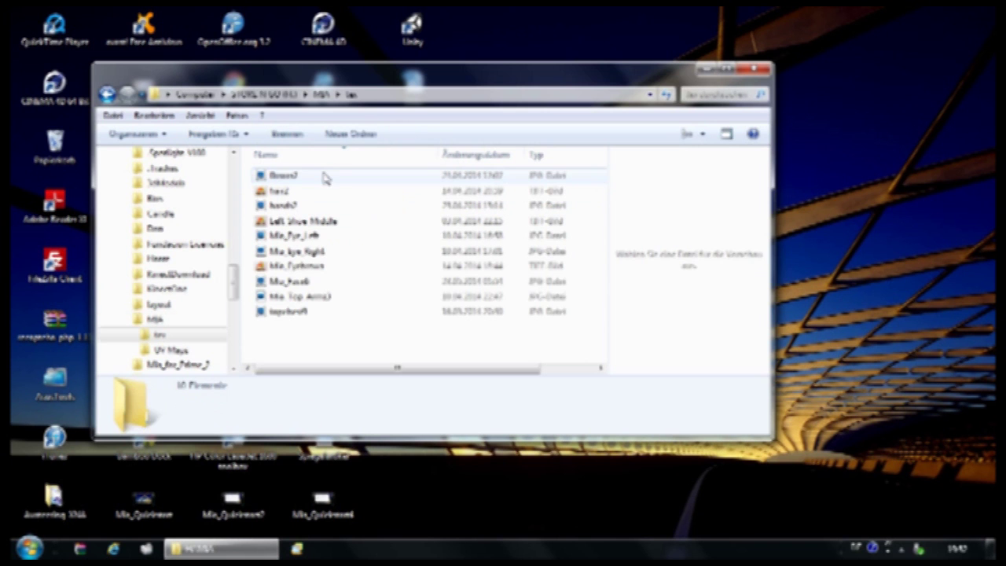
left_click(291, 205)
left_click(295, 193)
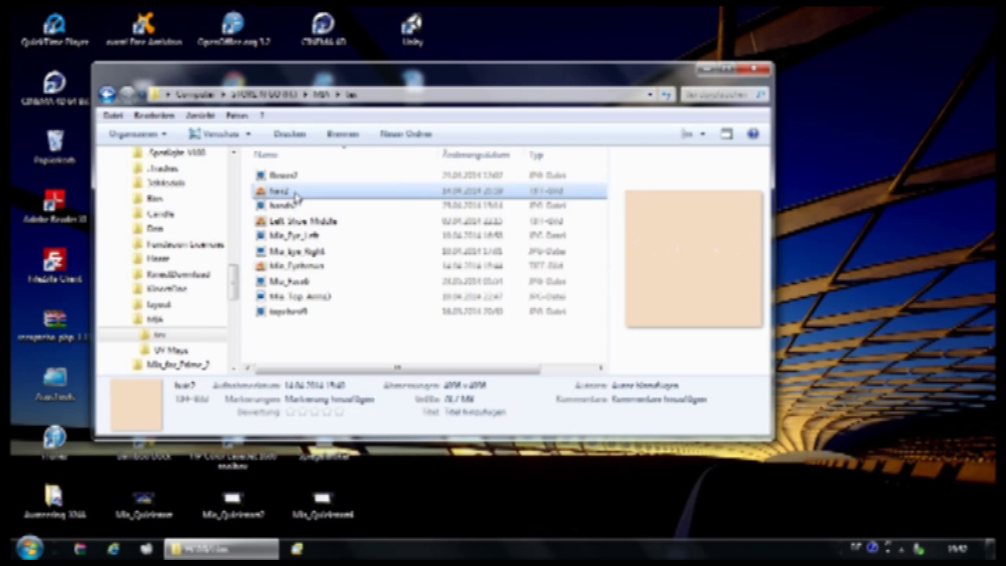
left_click(300, 176)
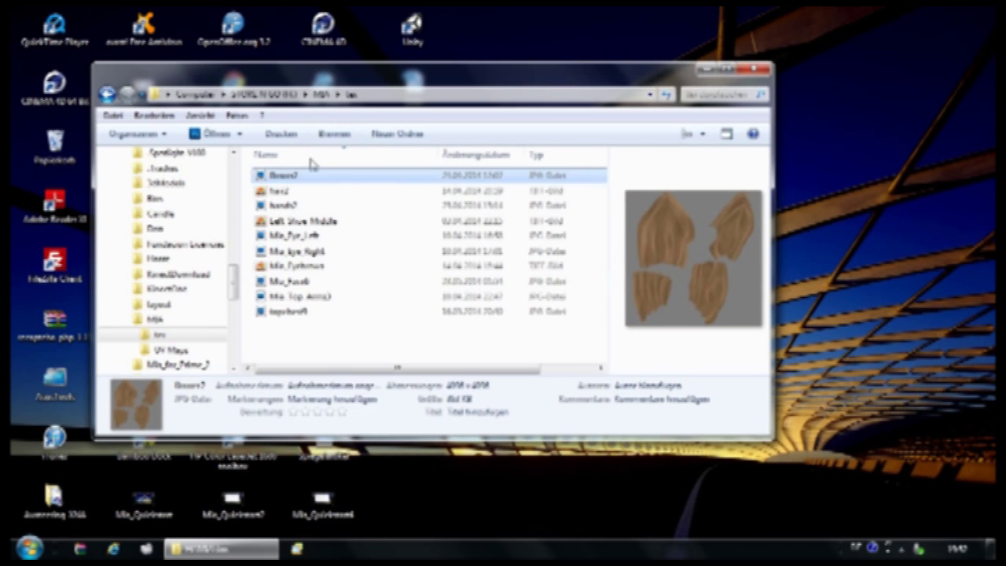
left_click(320, 94)
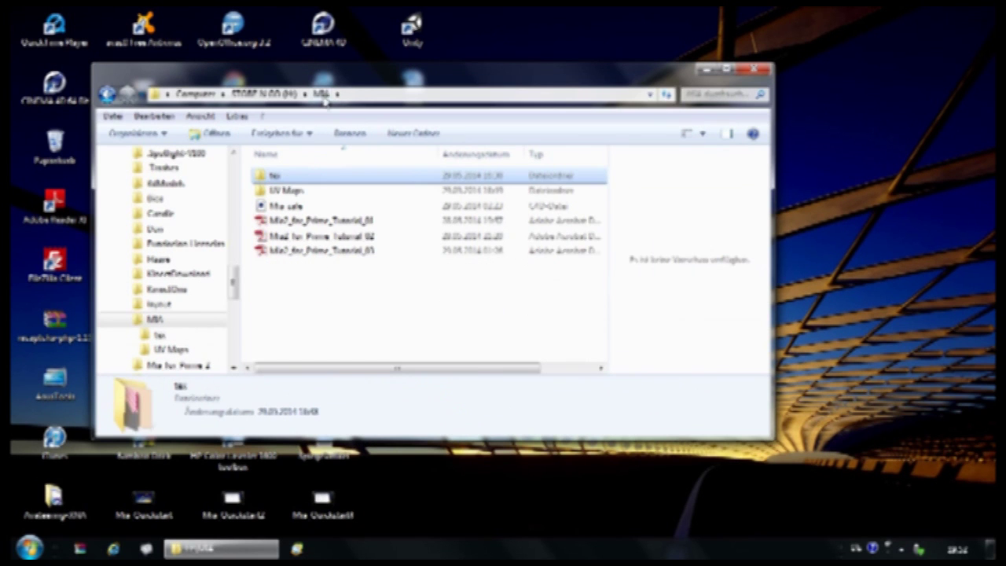
double_click(283, 191)
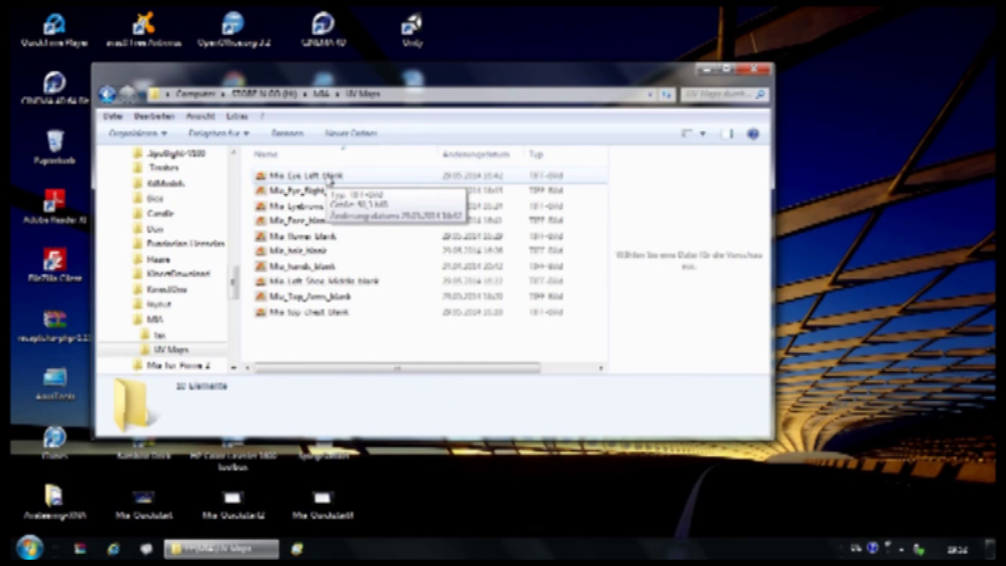
left_click(329, 178)
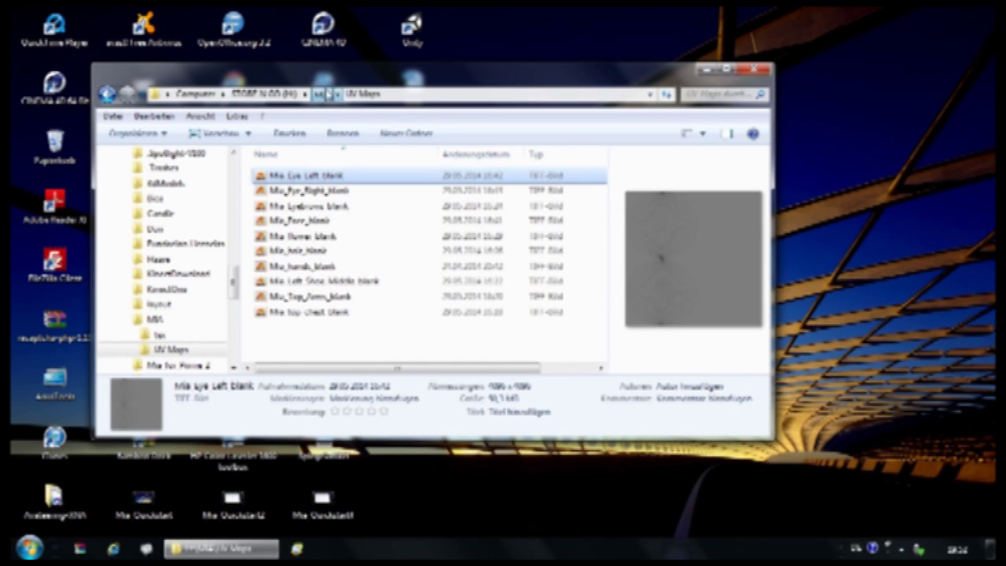
left_click(321, 93)
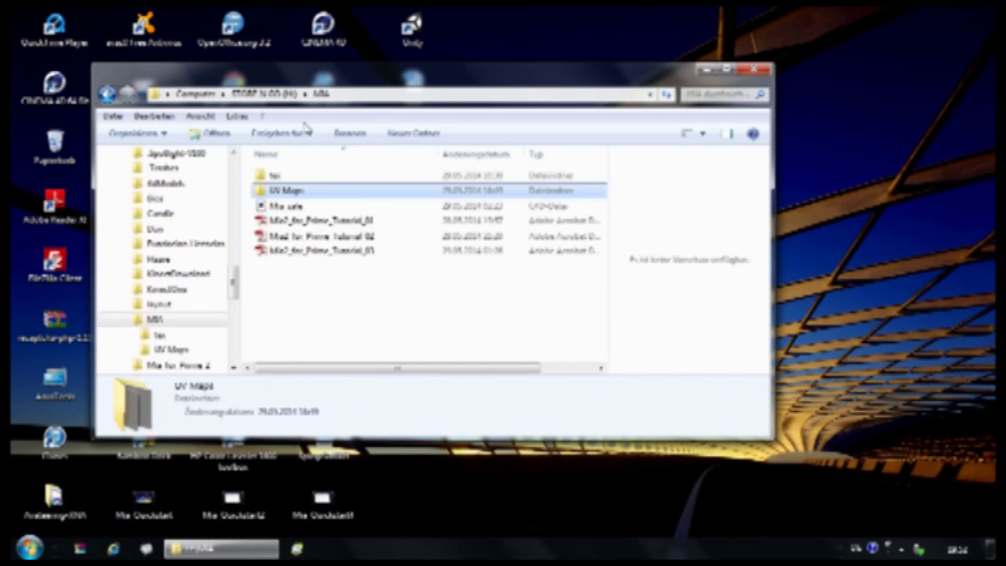
- Preview the three tutorial PDFs, then open the Mia_sale scene in Cinema 4D
left_click(327, 222)
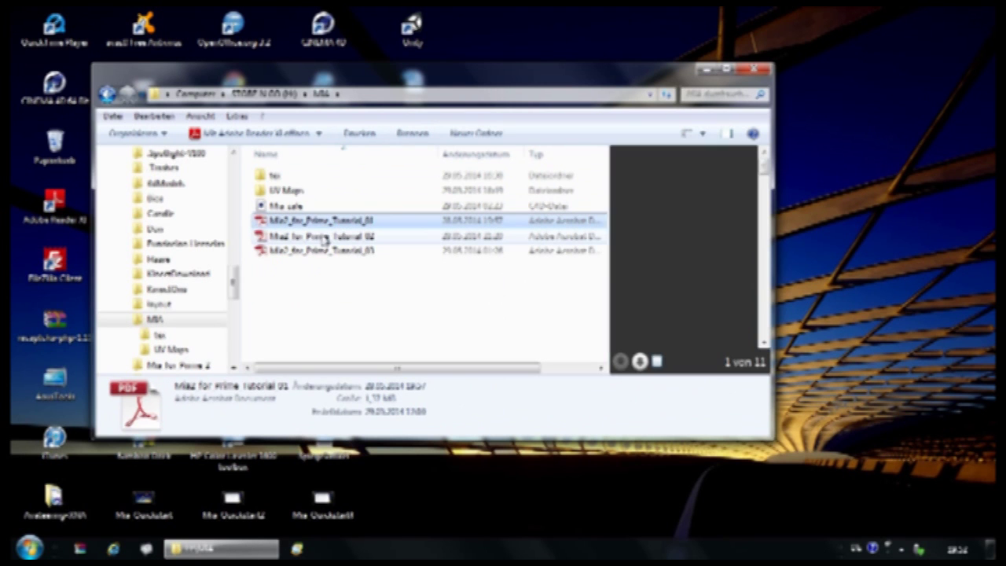
left_click(324, 235)
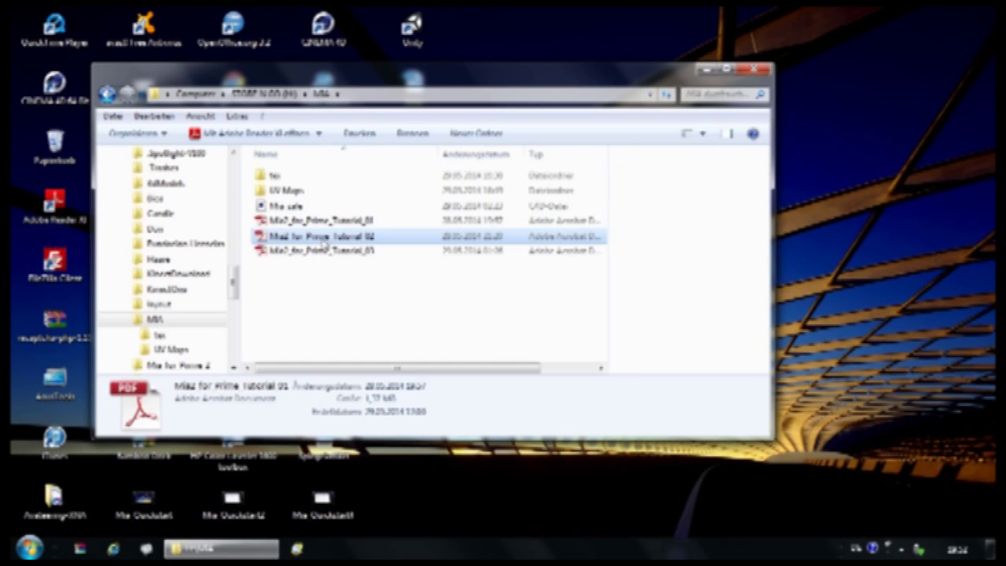
left_click(325, 251)
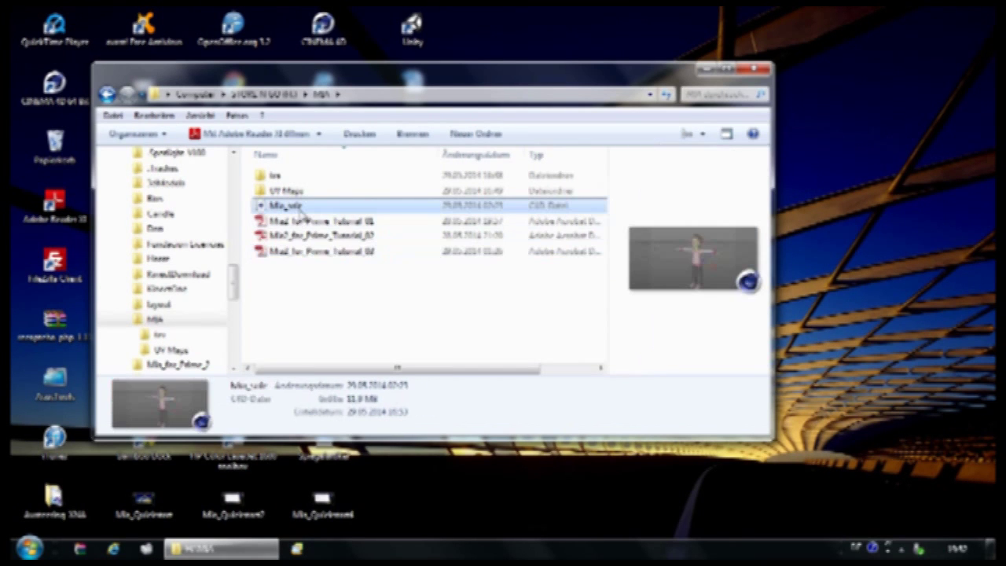
left_click(299, 207)
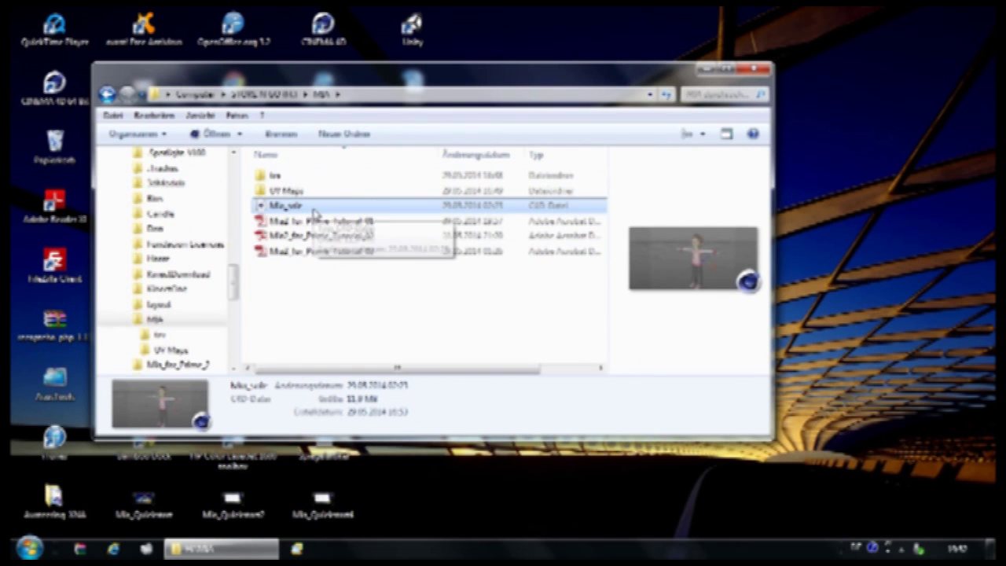
double_click(301, 208)
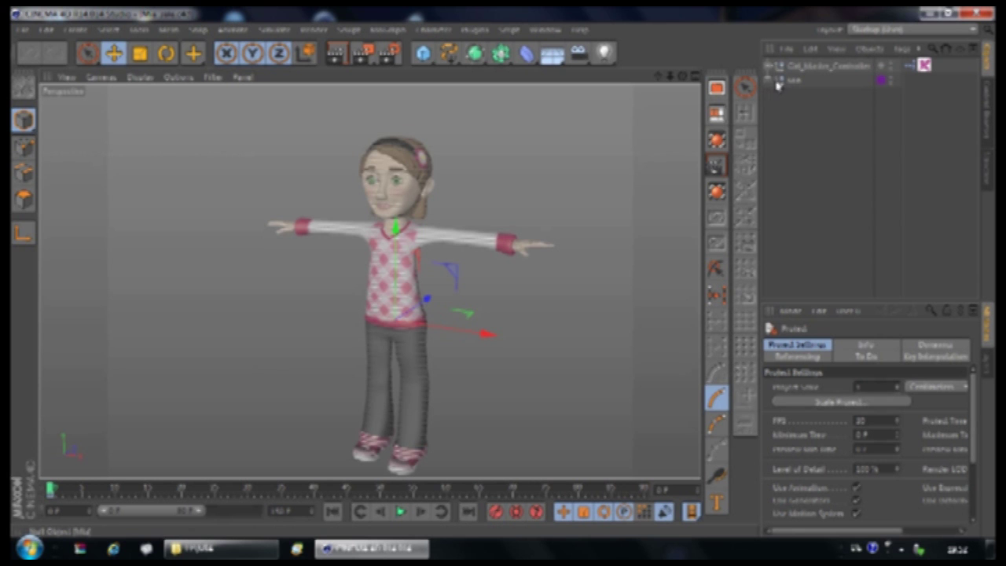
- Disable the Body HyperNURBS in Mia's hierarchy, leaving the Mia group collapsed
left_click(769, 81)
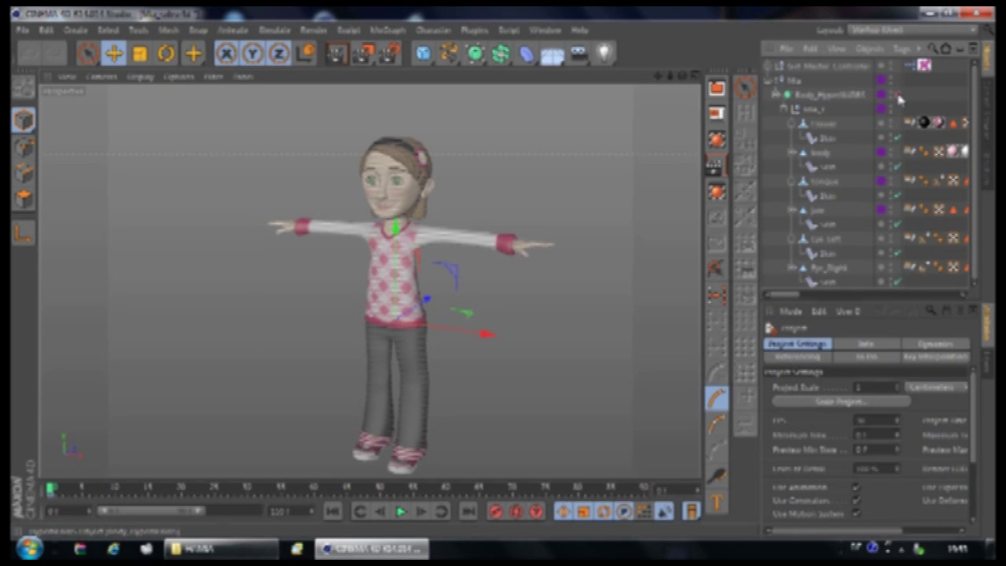
left_click(899, 94)
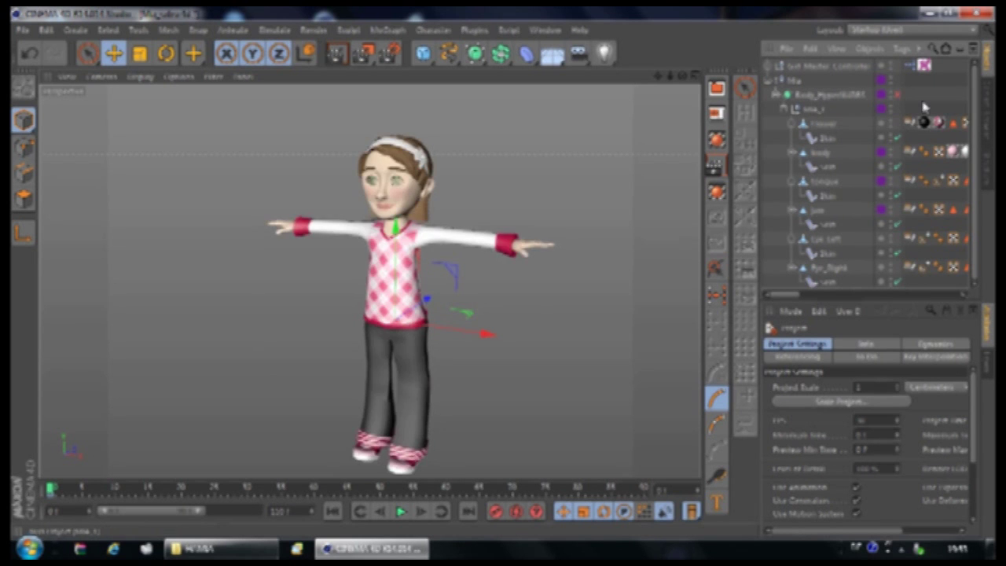
left_click(770, 81)
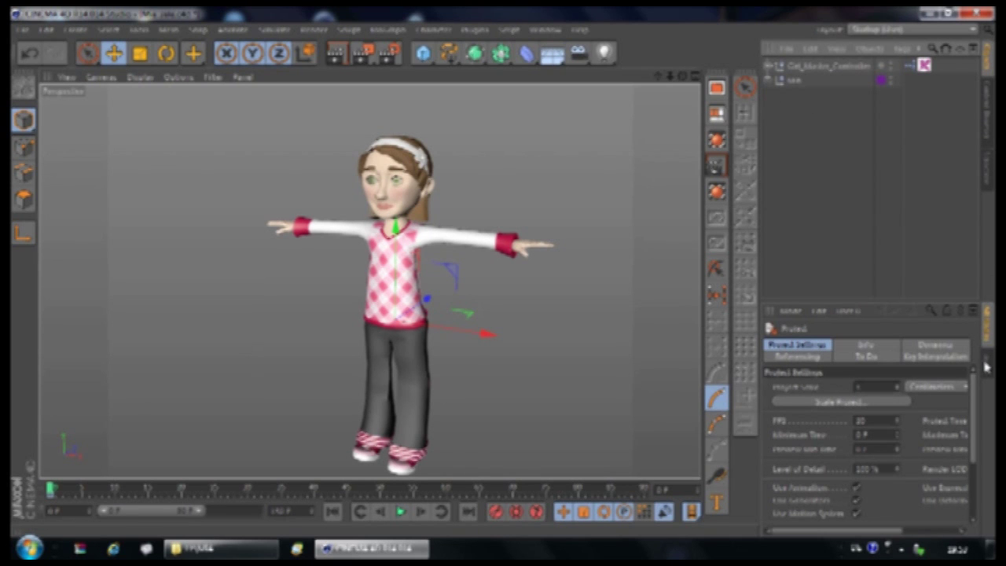
- Make the Mia deformed layer visible in the Layer Manager and toggle the tag's Enable checkbox
left_click(986, 364)
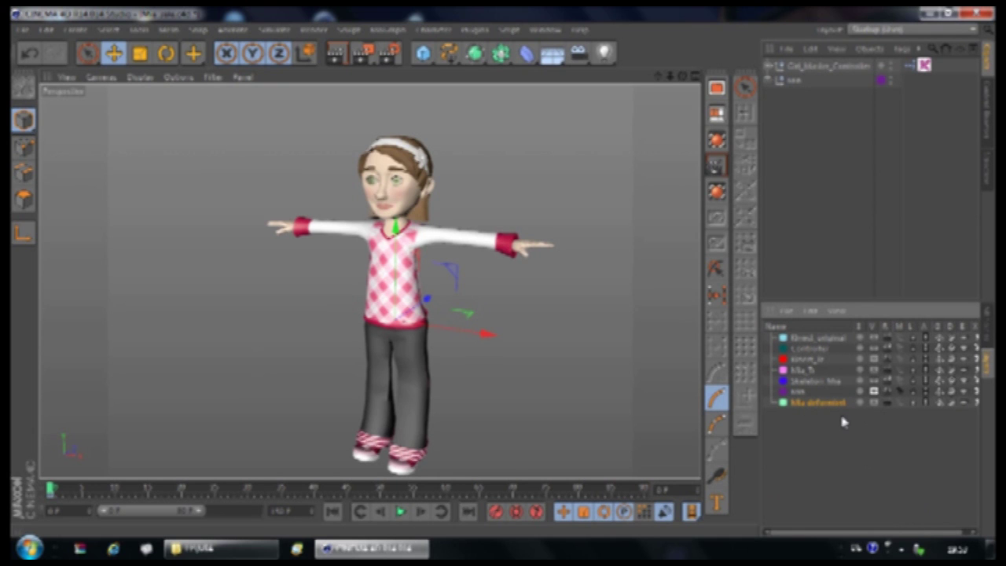
left_click(900, 403)
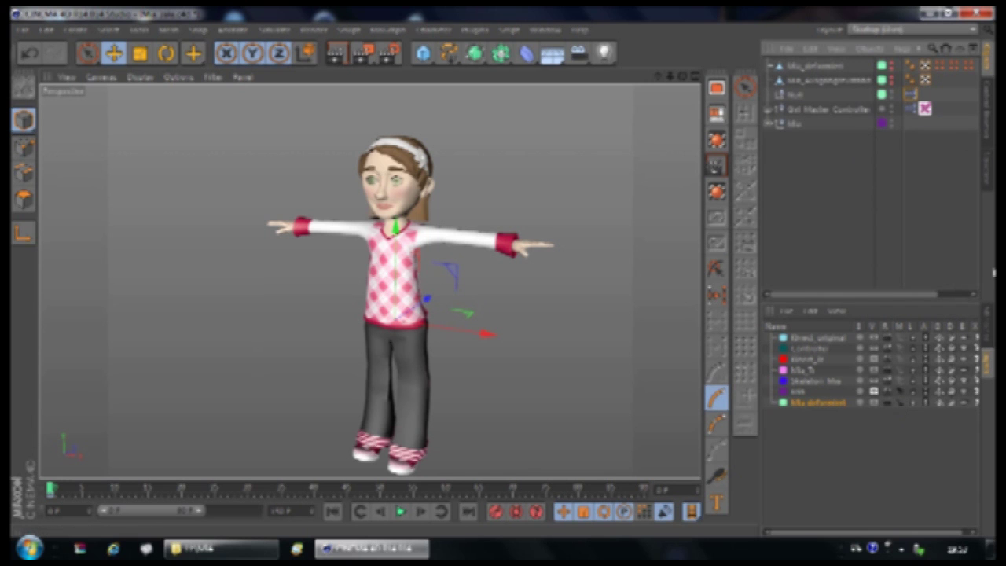
left_click(989, 320)
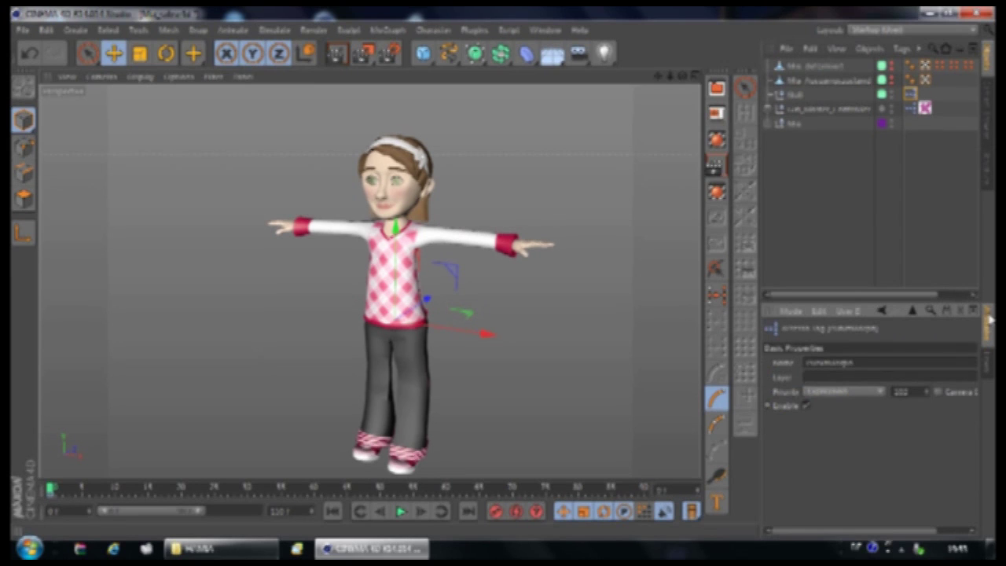
left_click(806, 406)
- Open the Kobold picker from the XGI tag and show Hip_Controller's User Data sliders
double_click(925, 109)
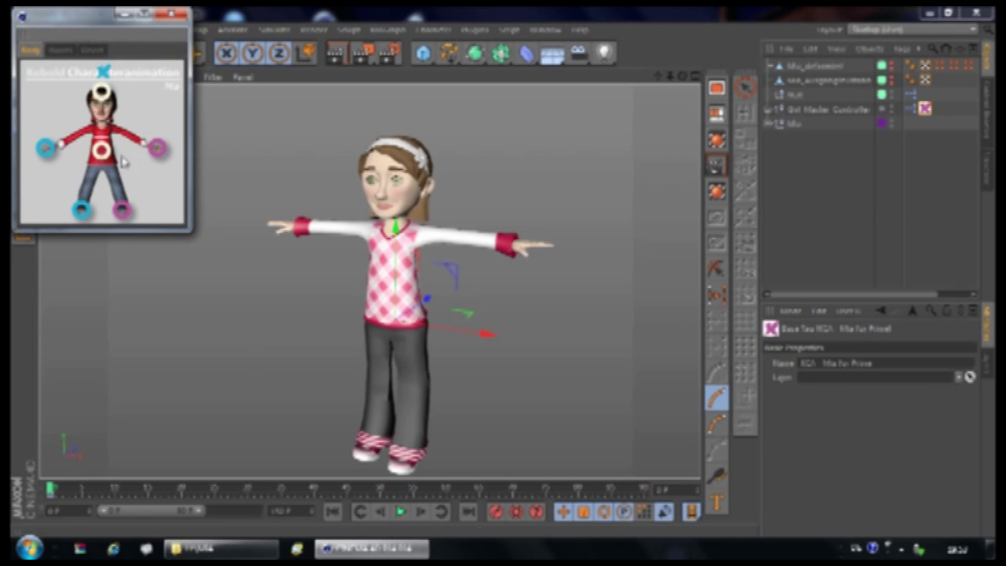
left_click(771, 124)
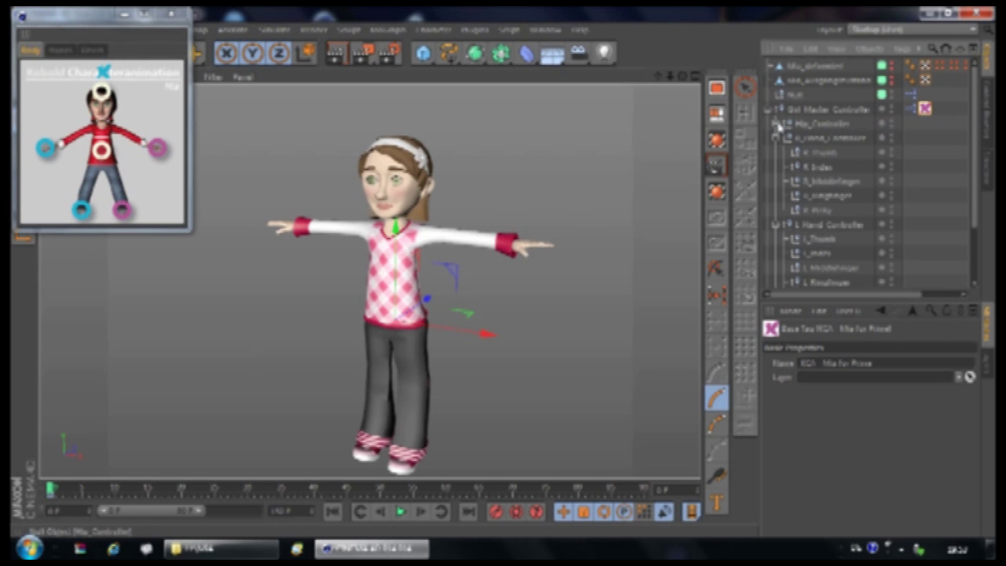
left_click(776, 151)
left_click(777, 151)
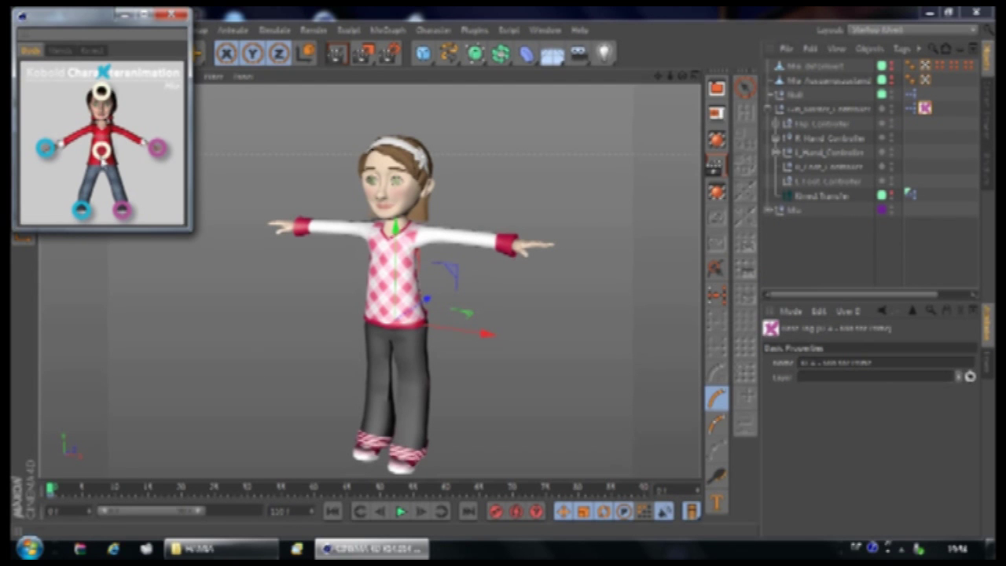
left_click(822, 124)
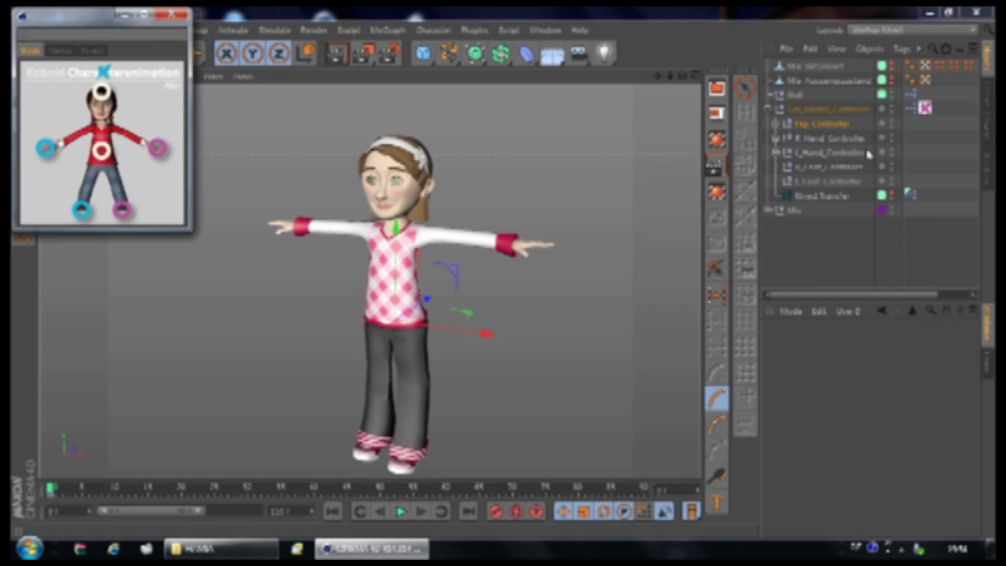
left_click(839, 126)
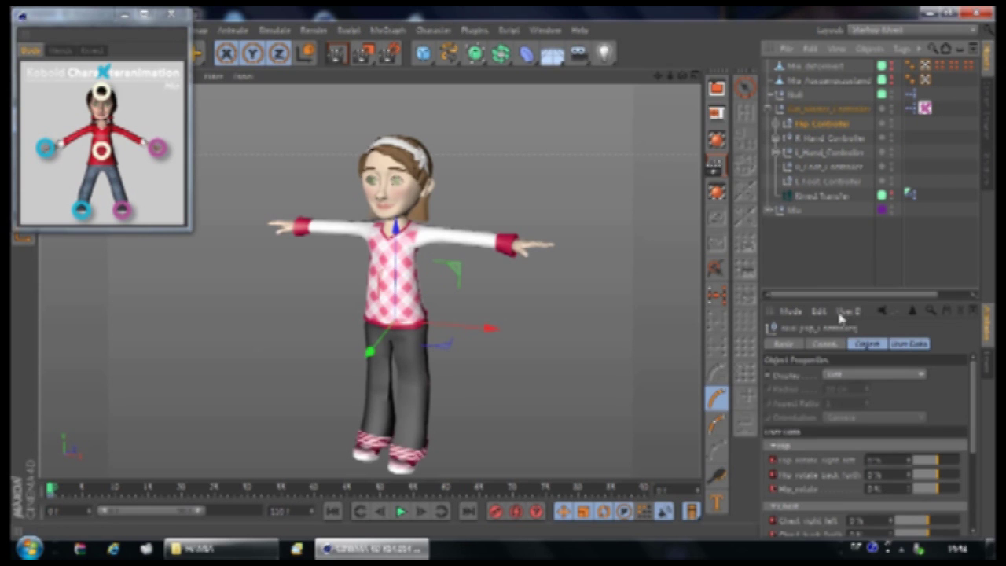
- Enlarge the User Data area, then select the left and right hand, both feet, and head controllers
left_click(909, 345)
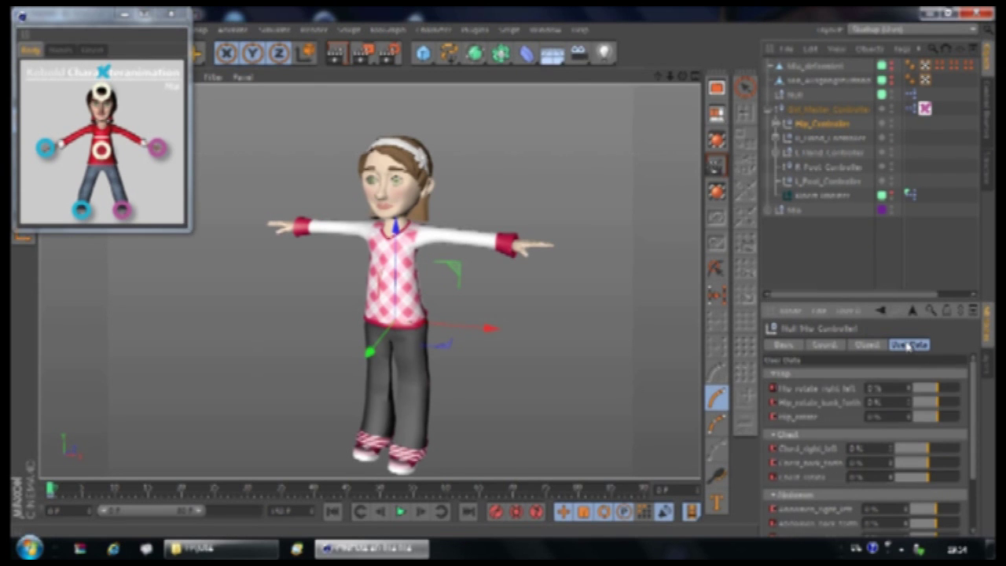
left_click_drag(887, 302, 884, 235)
left_click(157, 148)
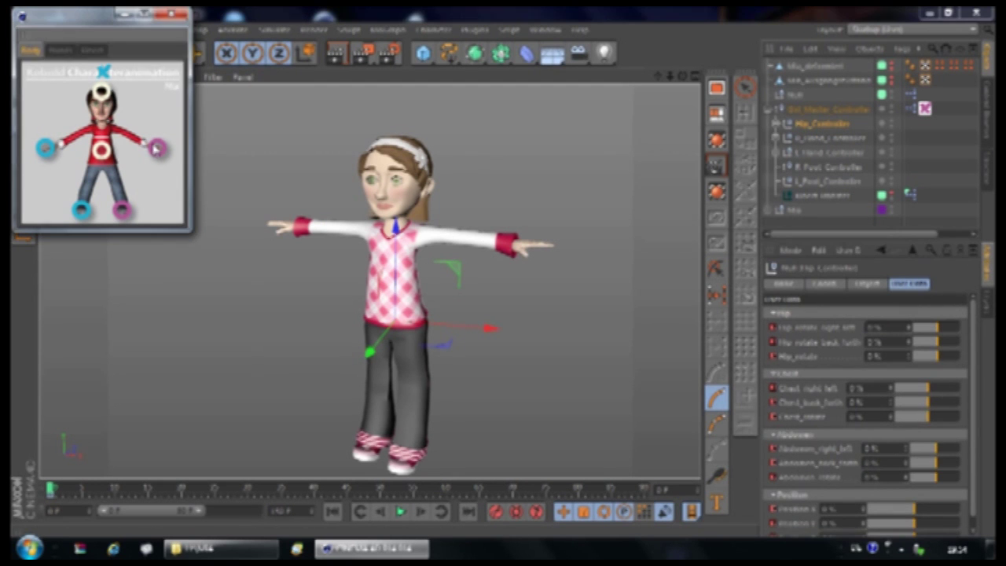
left_click(157, 148)
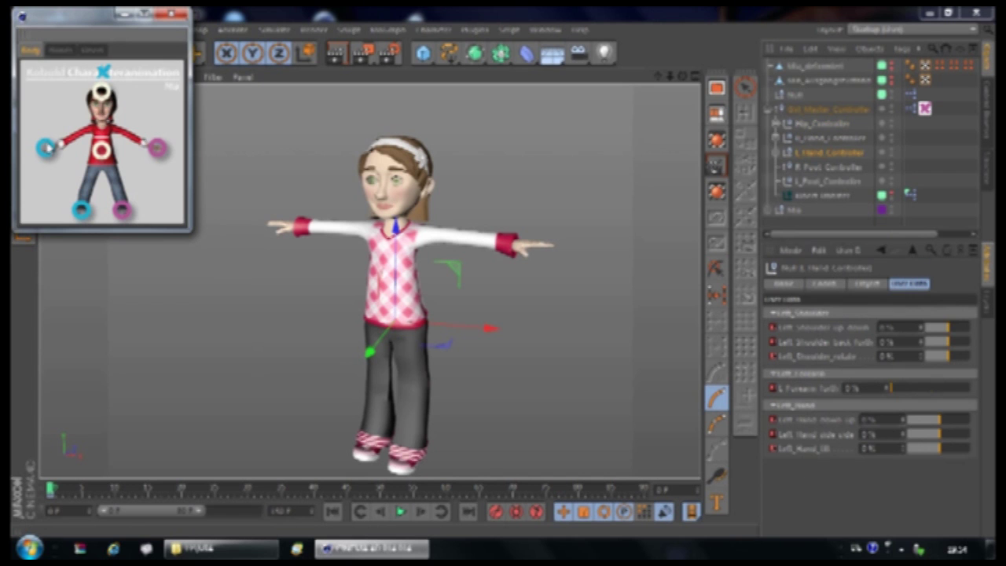
left_click(49, 148)
left_click(84, 210)
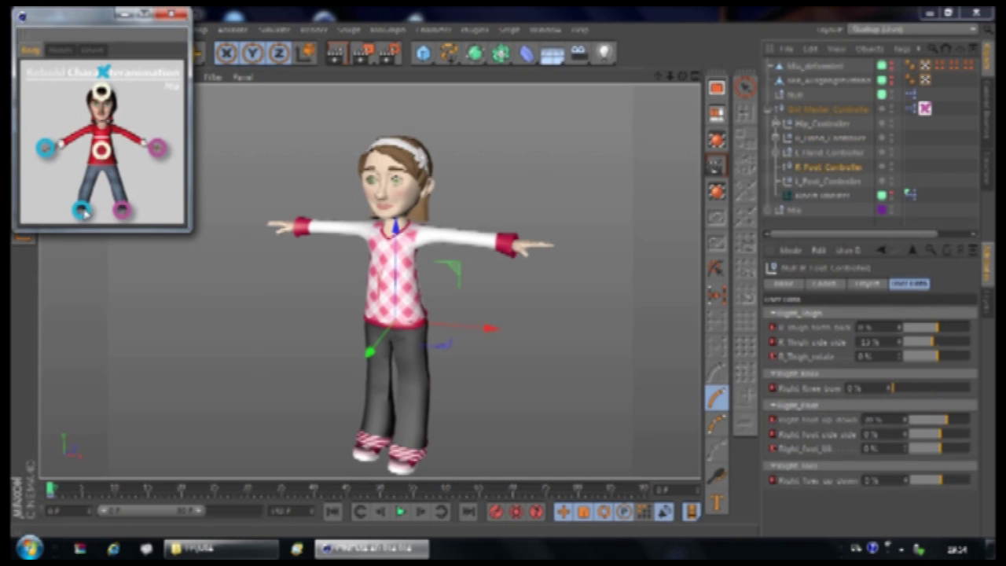
left_click(121, 210)
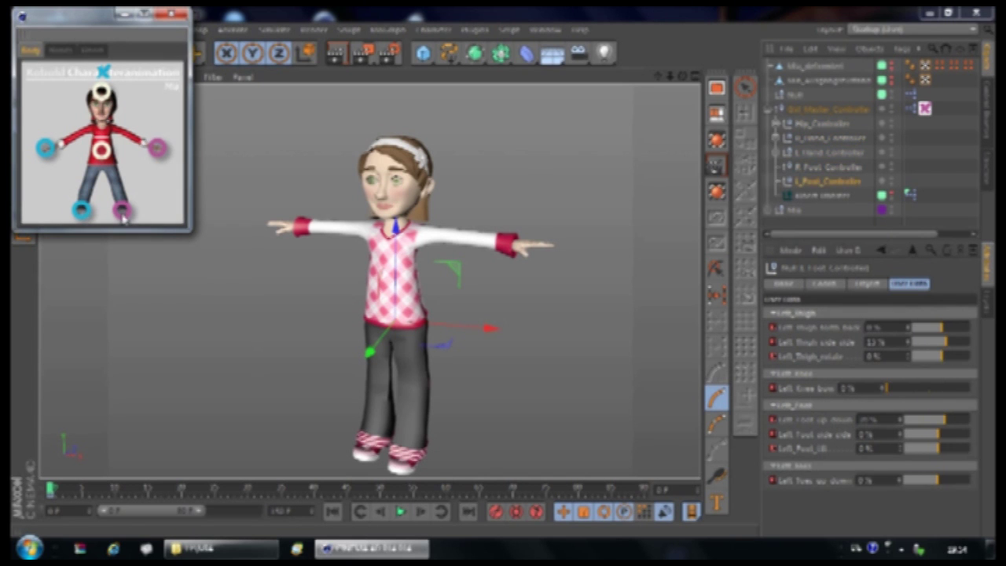
left_click(100, 91)
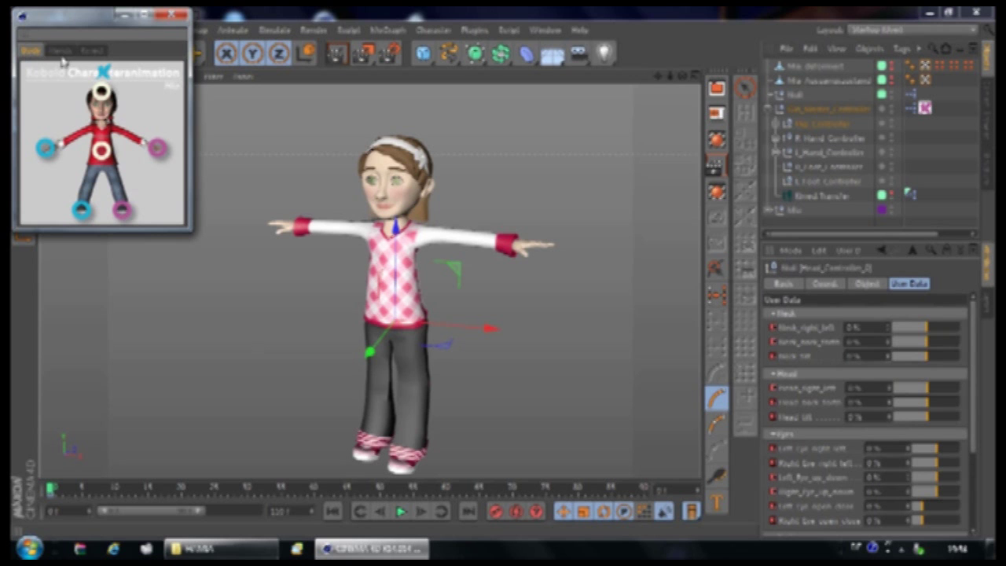
- Preview the Hands and Kinect picker tabs, return to Body, and reselect Hip_Controller
left_click(70, 52)
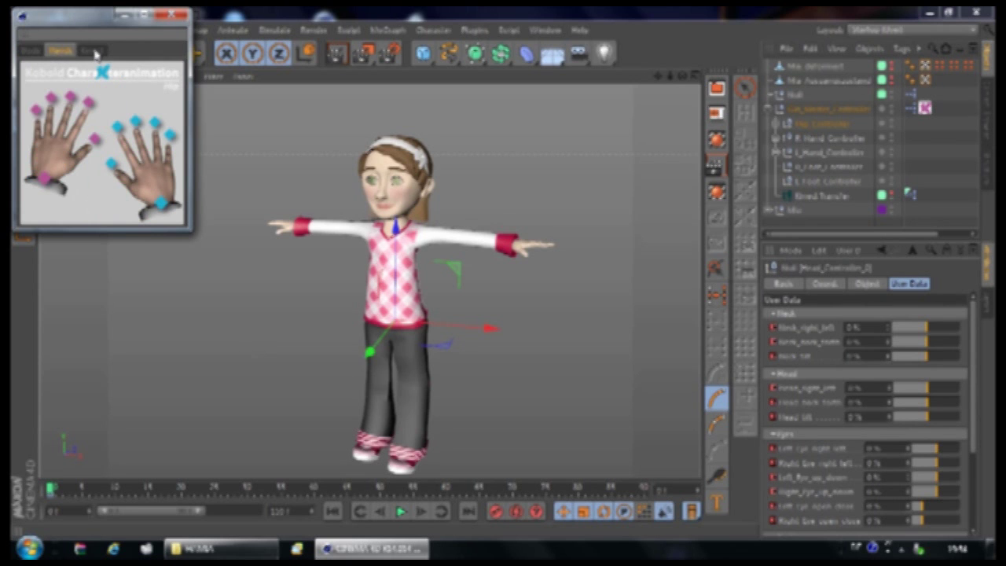
left_click(93, 51)
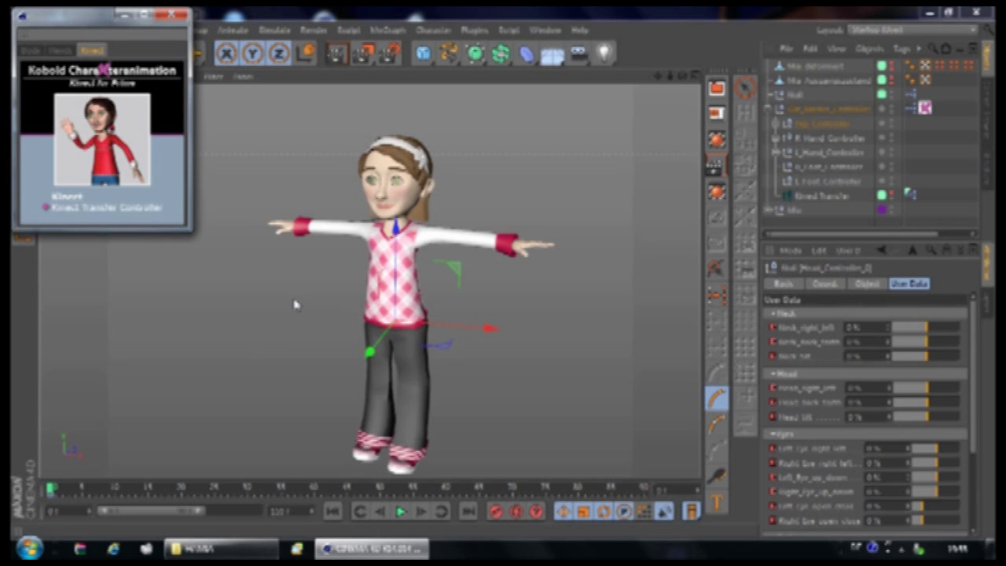
left_click(66, 51)
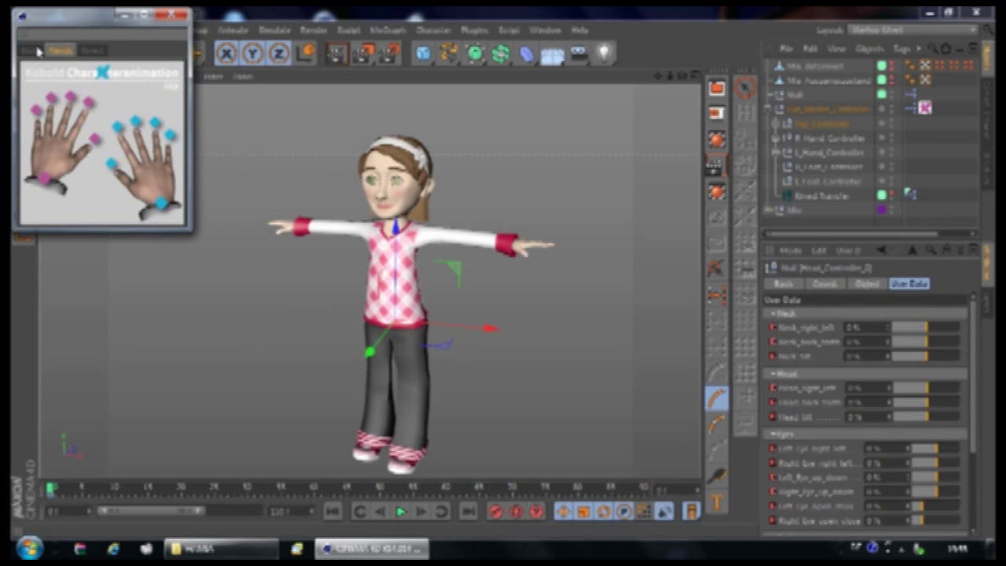
left_click(37, 50)
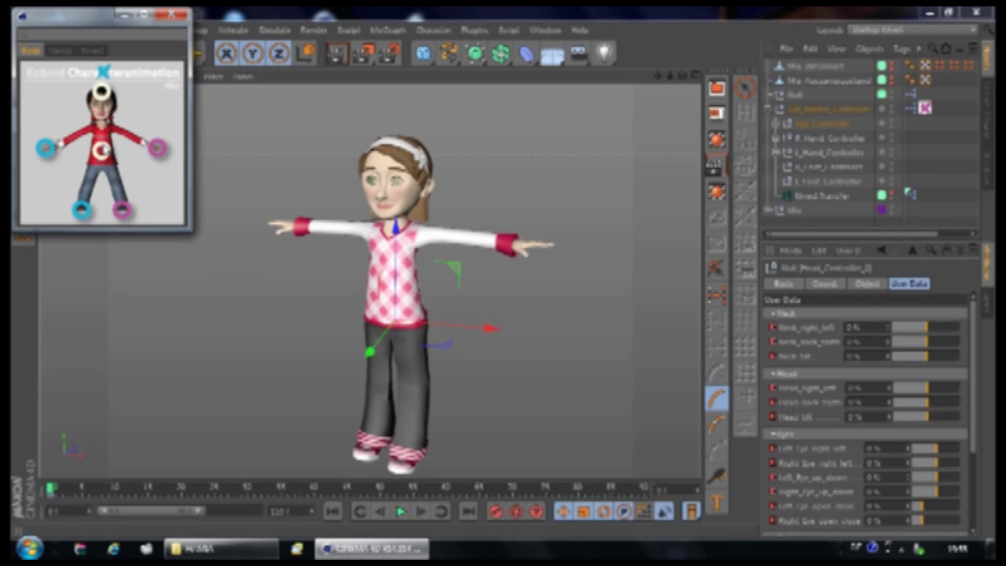
left_click(822, 124)
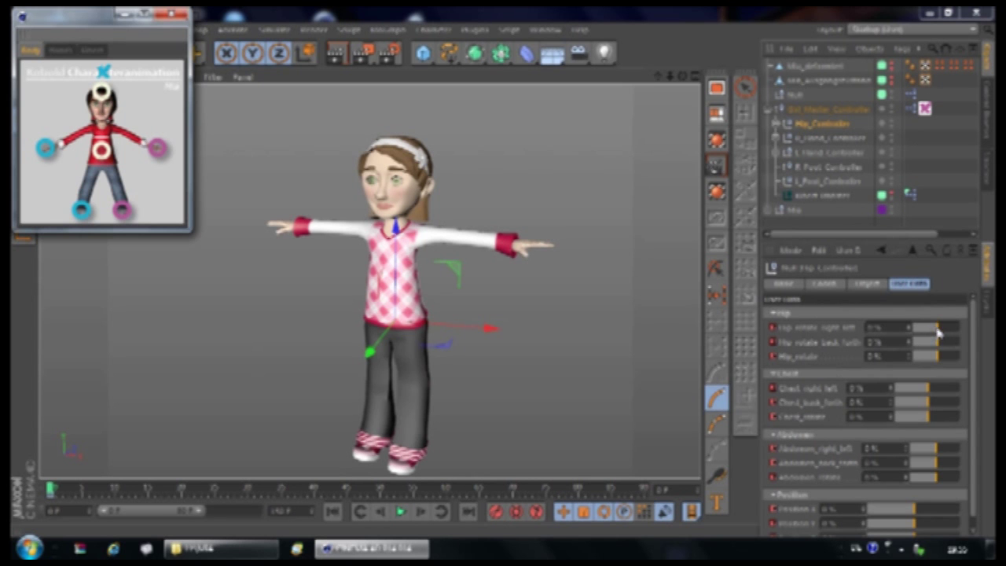
- Nudge the Hip rotate, Chest right/left, Abdomen back/forth and Position X sliders to small values like -8 %
mouse_move(939, 334)
left_mouse_down()
mouse_move(926, 333)
mouse_move(951, 336)
mouse_move(927, 334)
mouse_move(938, 336)
left_mouse_up()
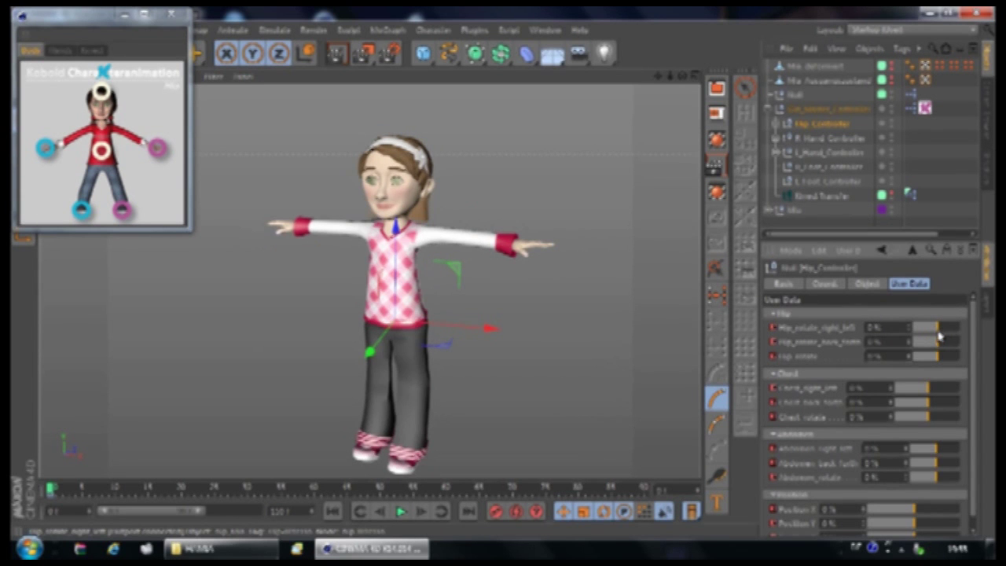
left_click(902, 315)
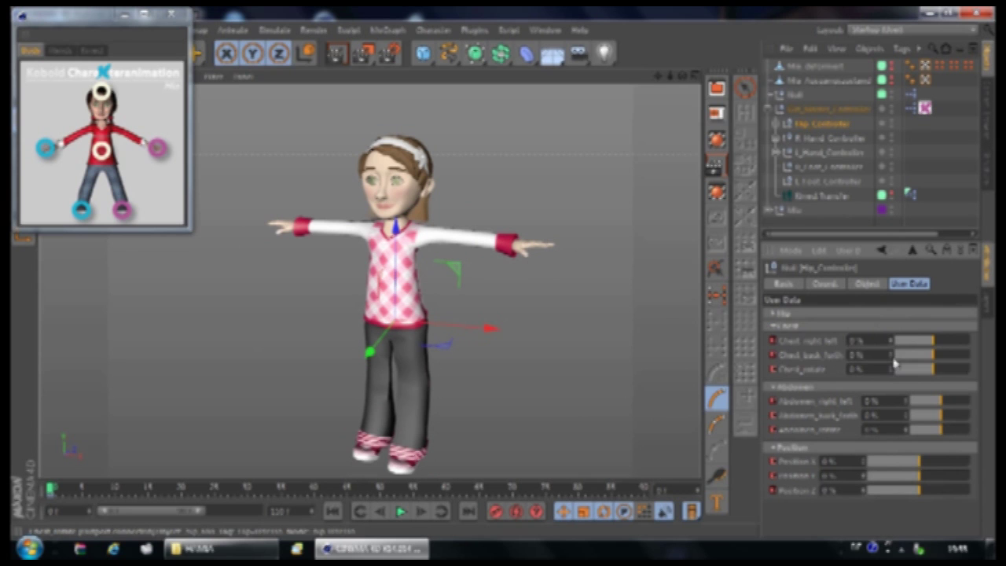
mouse_move(924, 340)
left_mouse_down()
mouse_move(909, 347)
mouse_move(939, 342)
left_mouse_up()
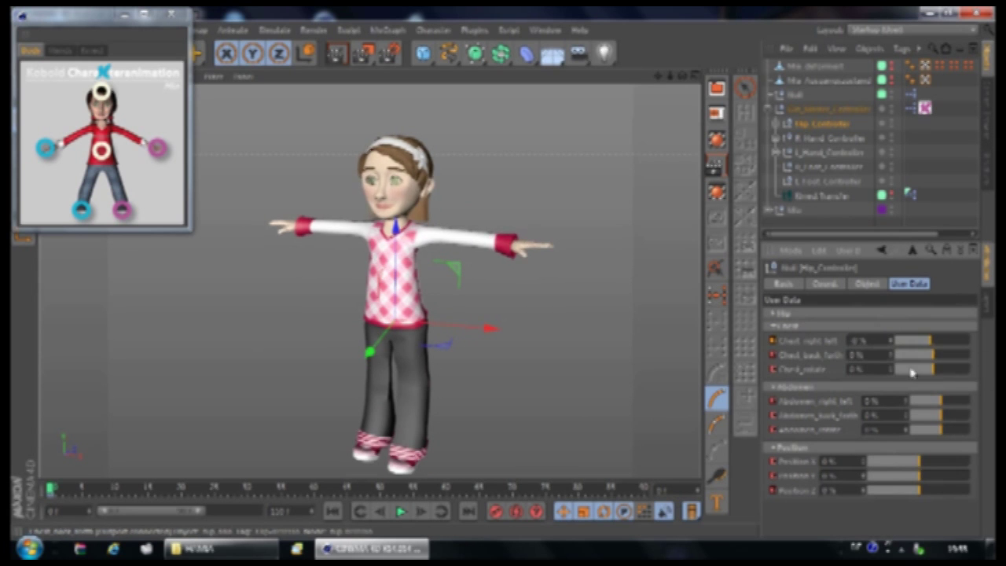
mouse_move(931, 422)
left_mouse_down()
mouse_move(899, 425)
mouse_move(962, 421)
mouse_move(943, 425)
left_mouse_up()
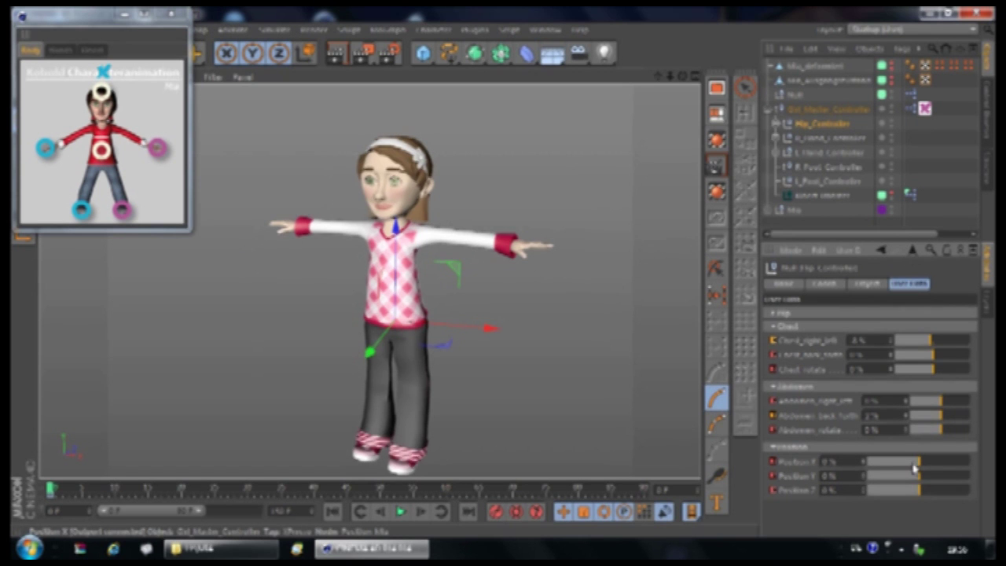
mouse_move(918, 469)
left_mouse_down()
mouse_move(941, 466)
mouse_move(914, 466)
mouse_move(922, 466)
left_mouse_up()
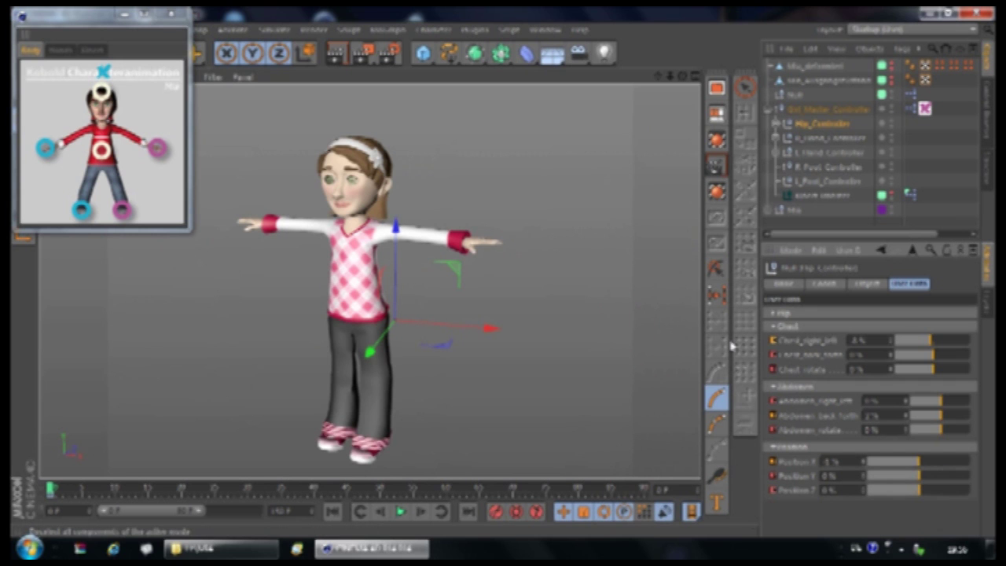
left_click_drag(101, 16, 131, 96)
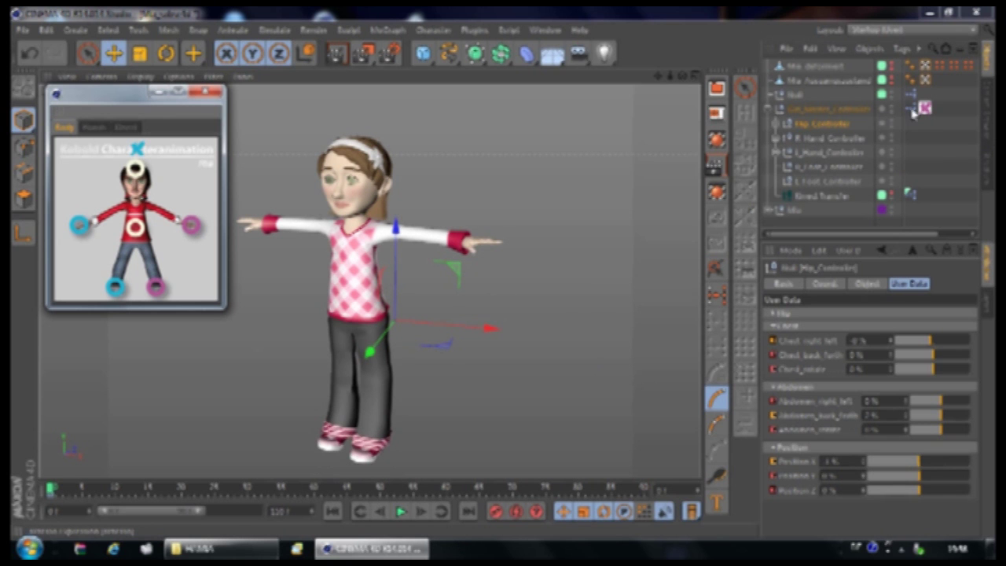
- Show the skeleton layer in the Object Manager and select Skeleton Mia
left_click(912, 111)
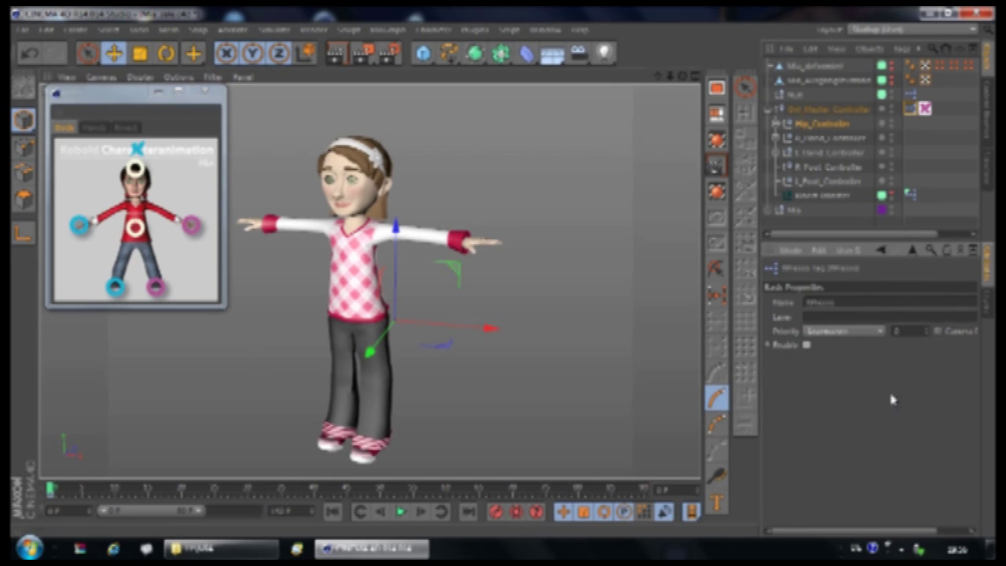
left_click(988, 297)
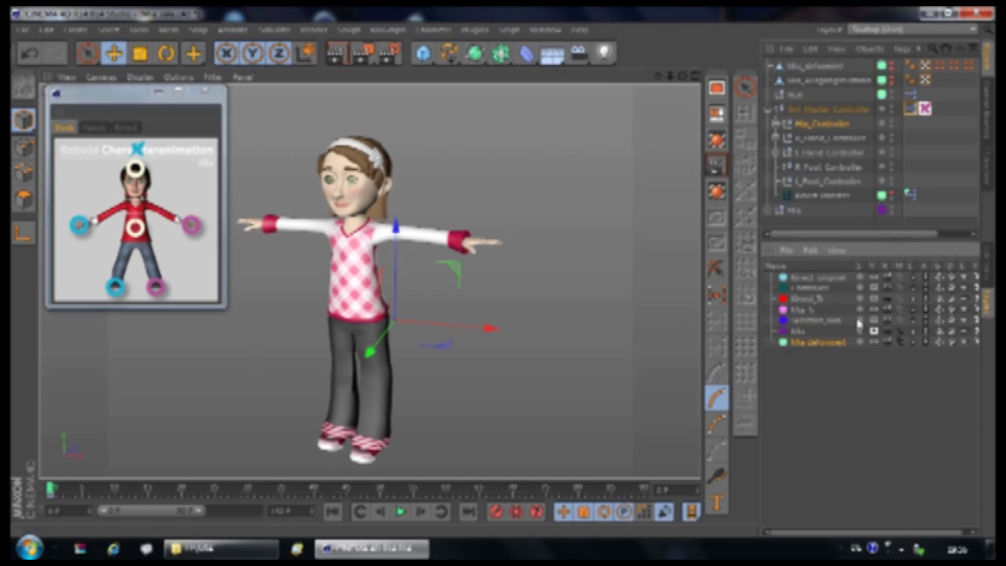
left_click(902, 322)
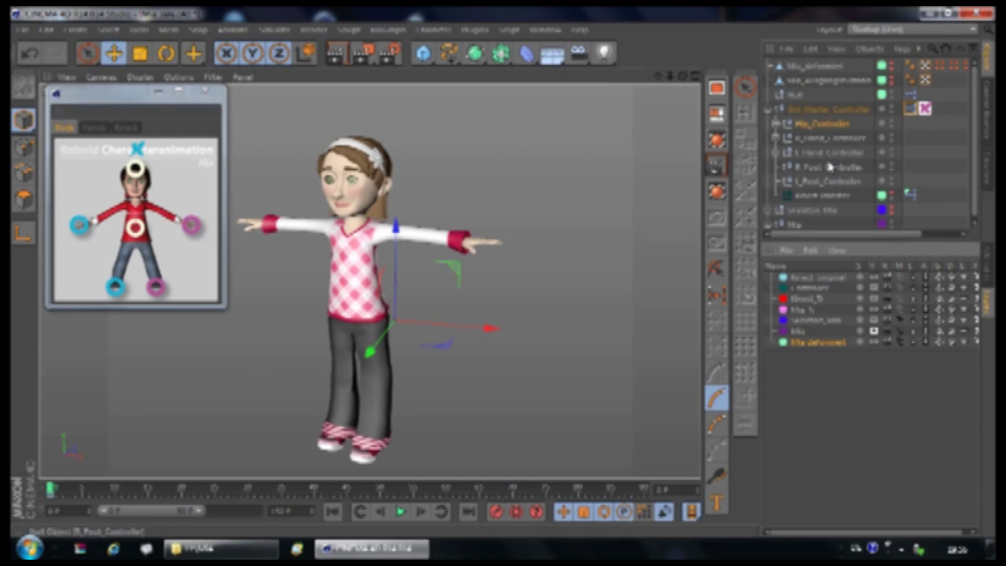
left_click(794, 210)
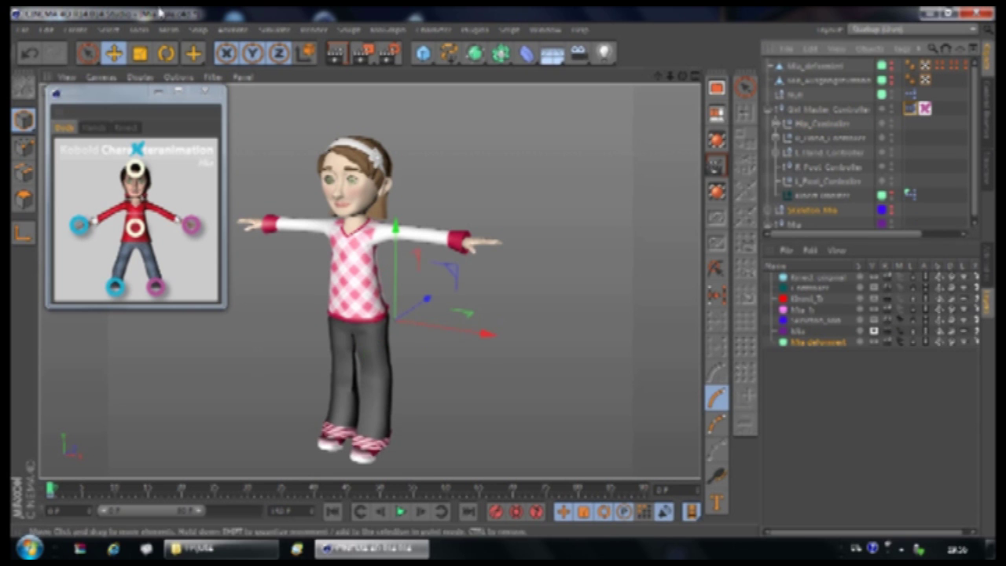
- Drag the whole rig up along Y and then right along X
left_click_drag(107, 93, 118, 155)
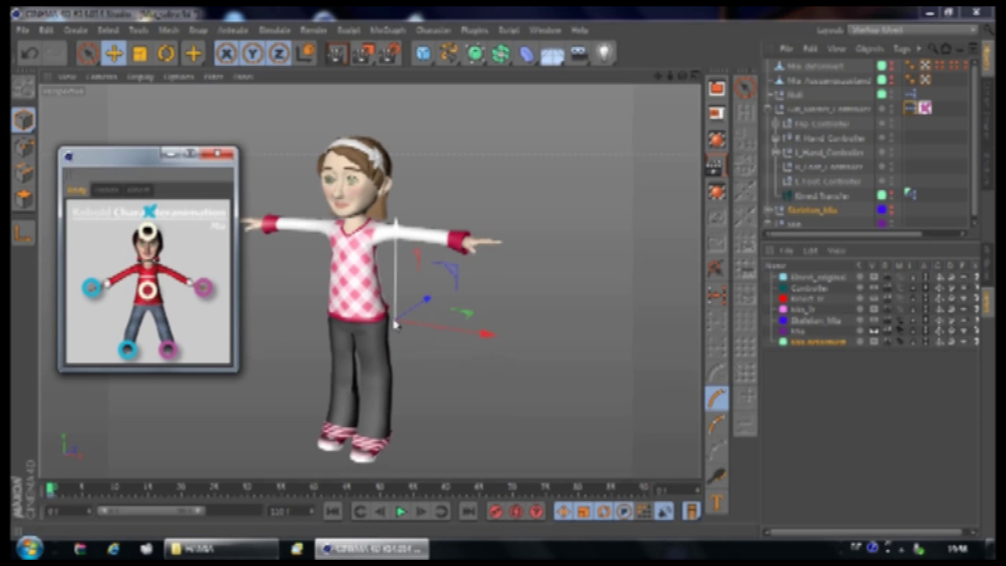
left_click_drag(424, 288, 525, 228)
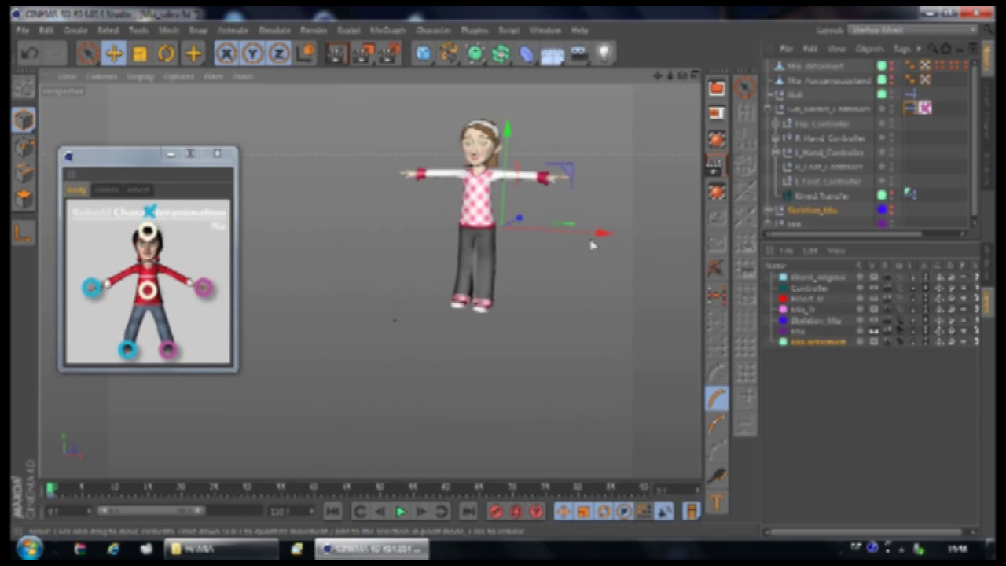
left_click_drag(606, 240, 674, 238)
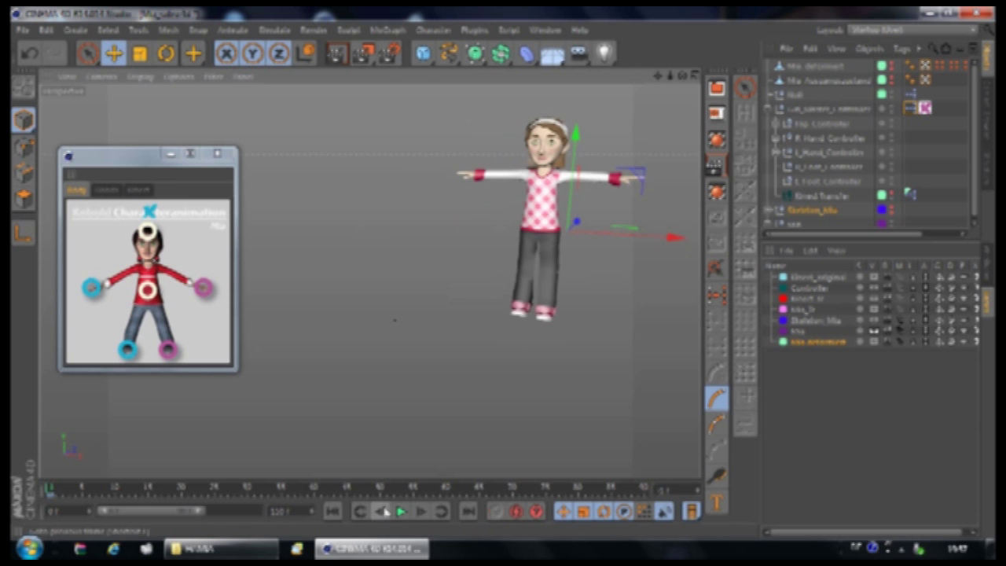
- Return Mia to her original position, hide Skeleton Mia, and re-enable the XPresso tag
left_click(381, 511)
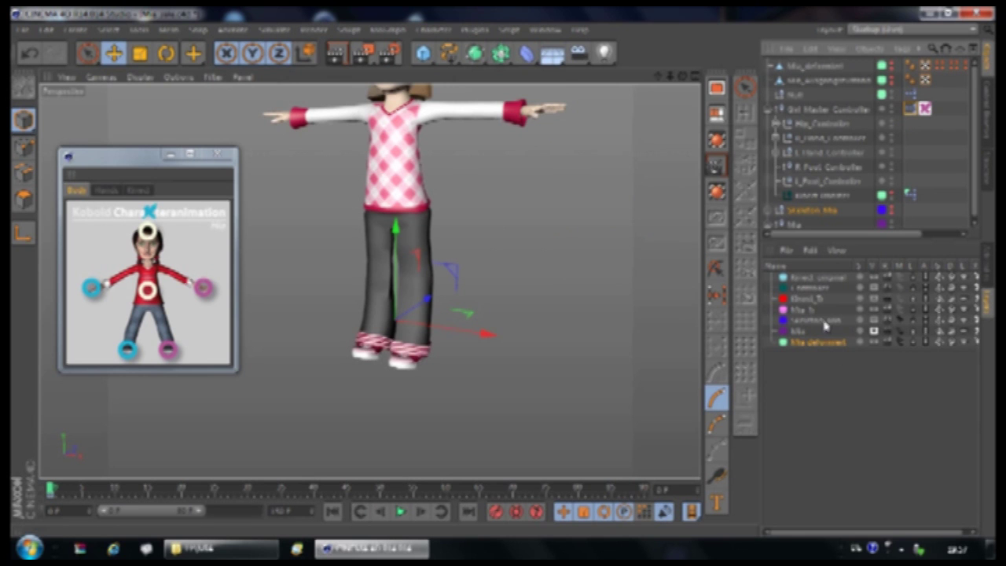
left_click(901, 325)
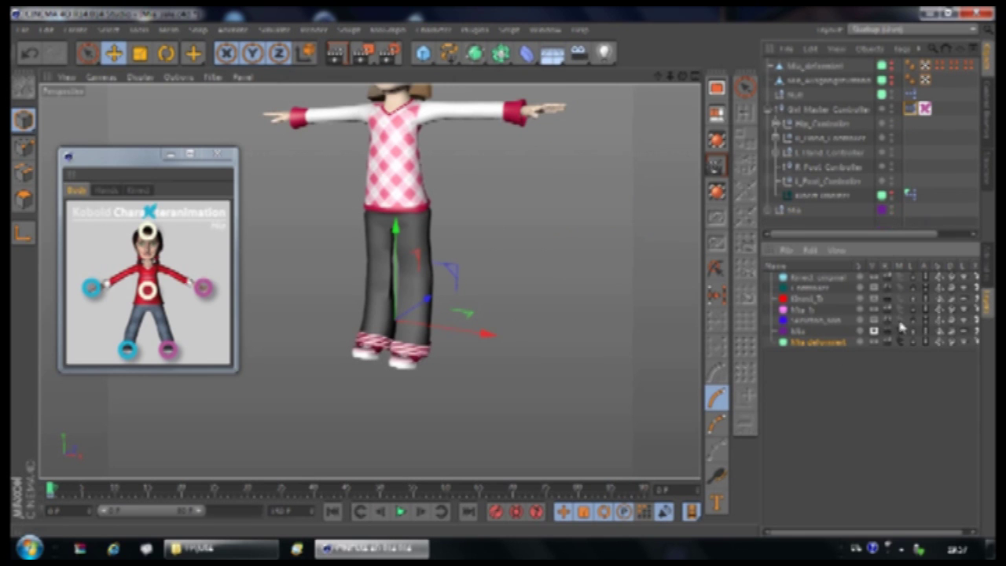
left_click(987, 283)
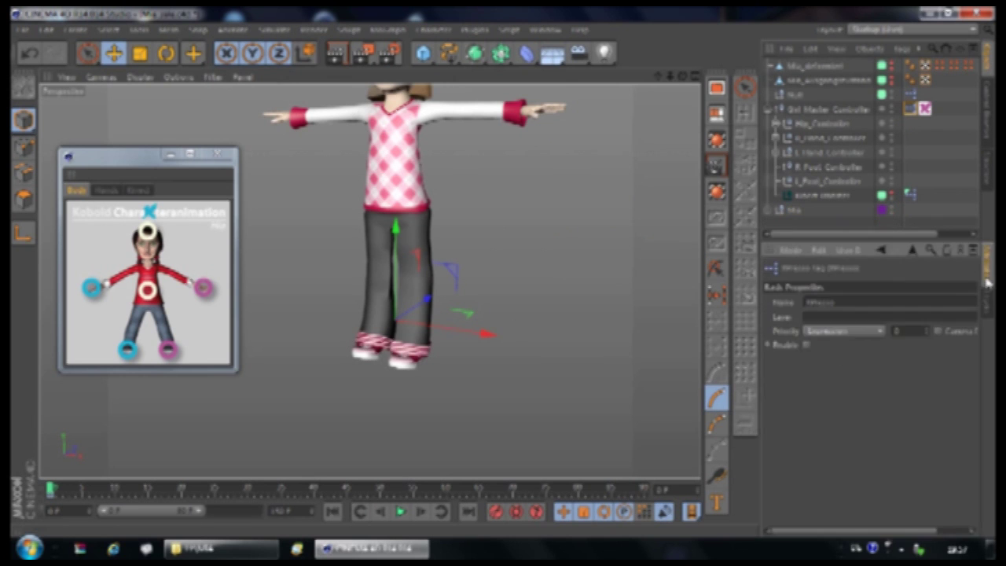
left_click(806, 346)
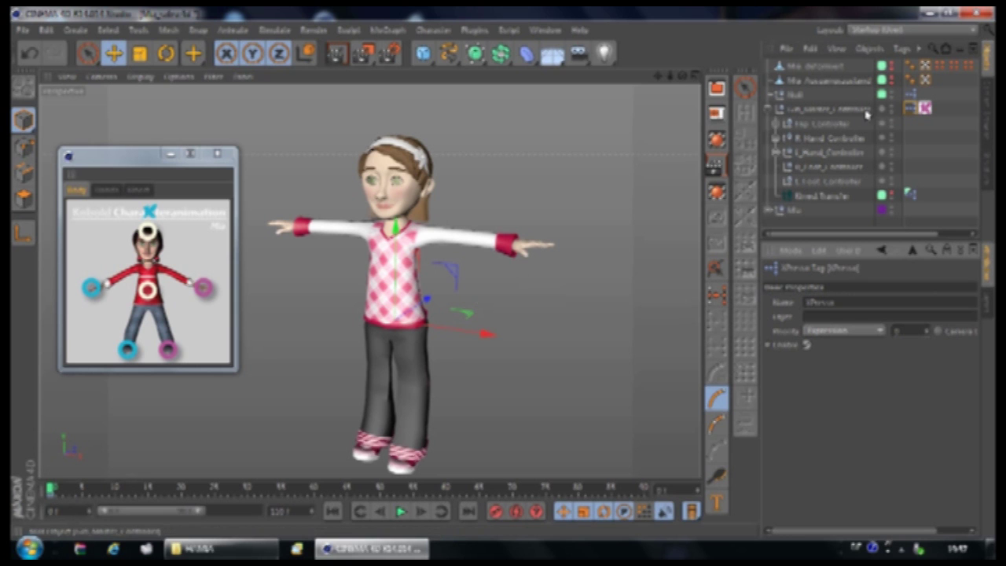
- Select the hip controller in the picker and test a slider twisting Mia's upper body
left_click(148, 290)
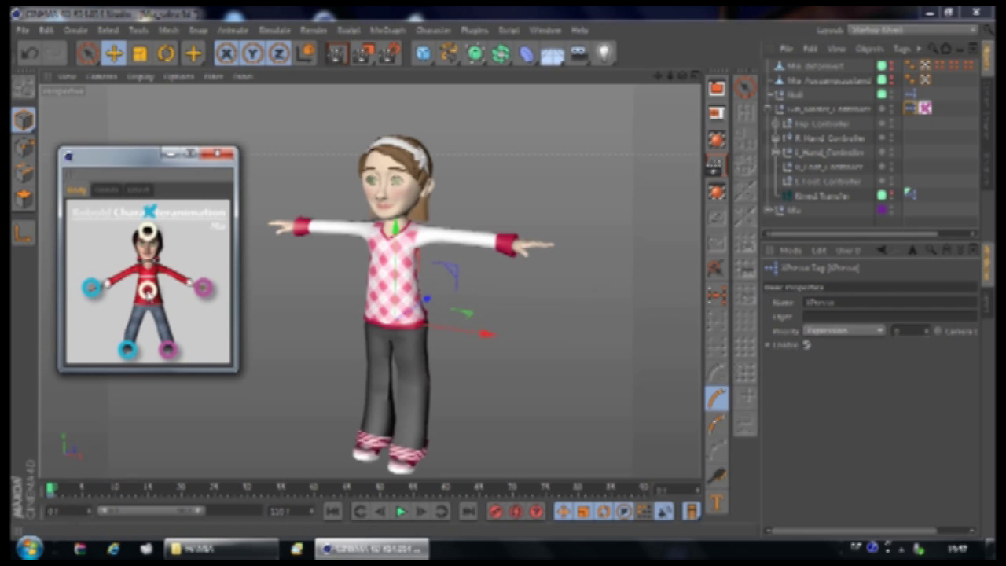
left_click(150, 290)
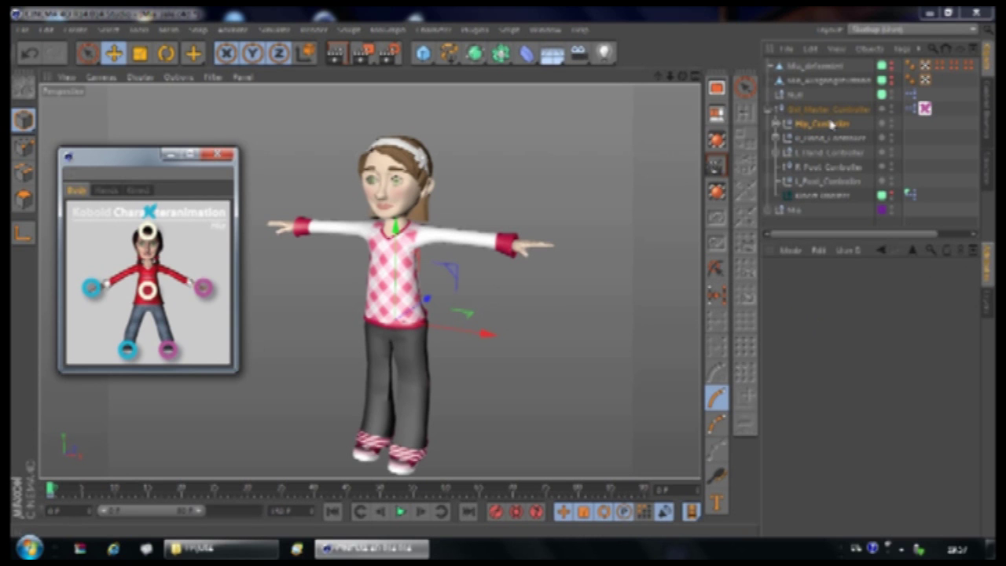
left_click(827, 125)
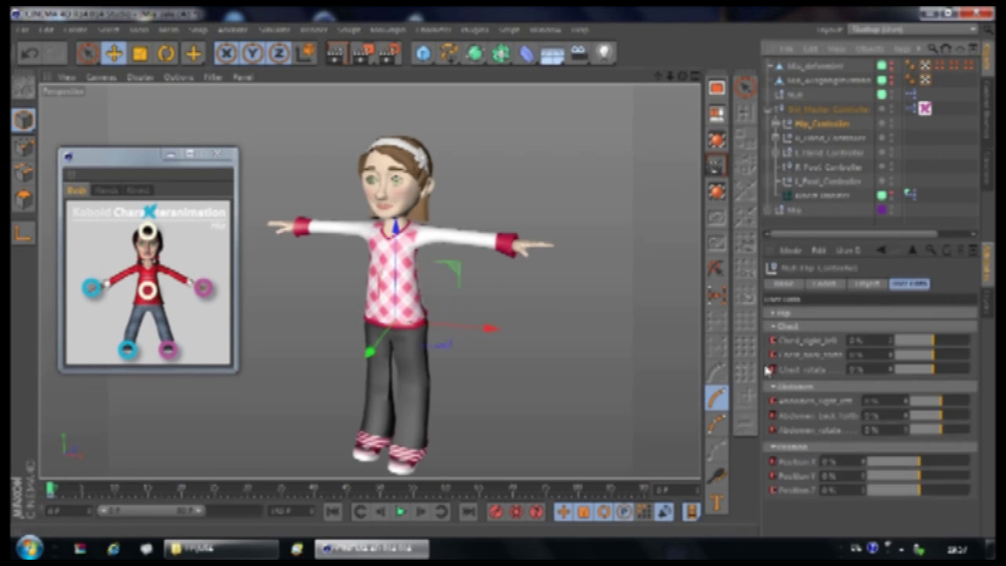
left_click_drag(914, 355, 951, 358)
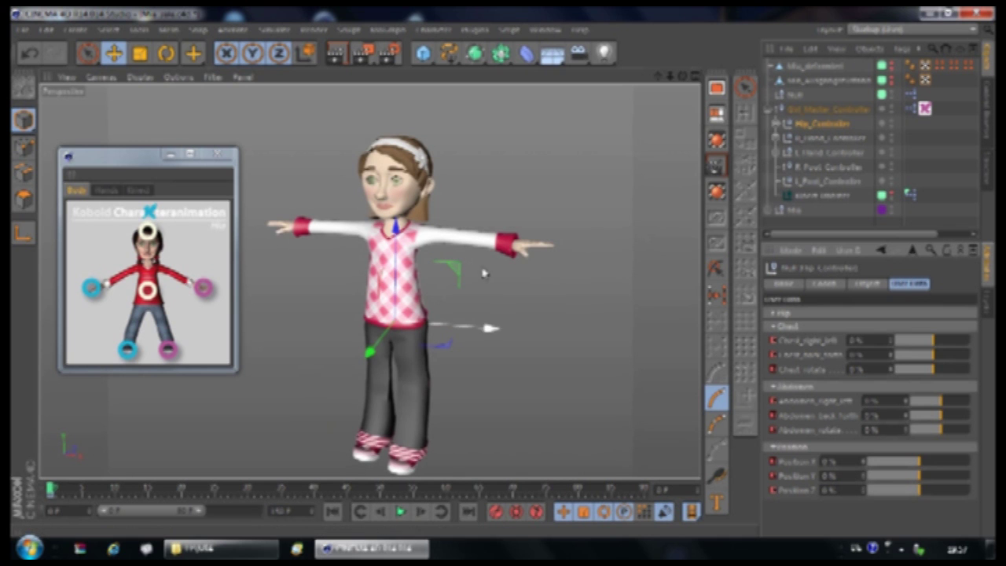
- At frame 10, keyframe the right foot controller with thigh about -18% and knee 40%
left_click(116, 490)
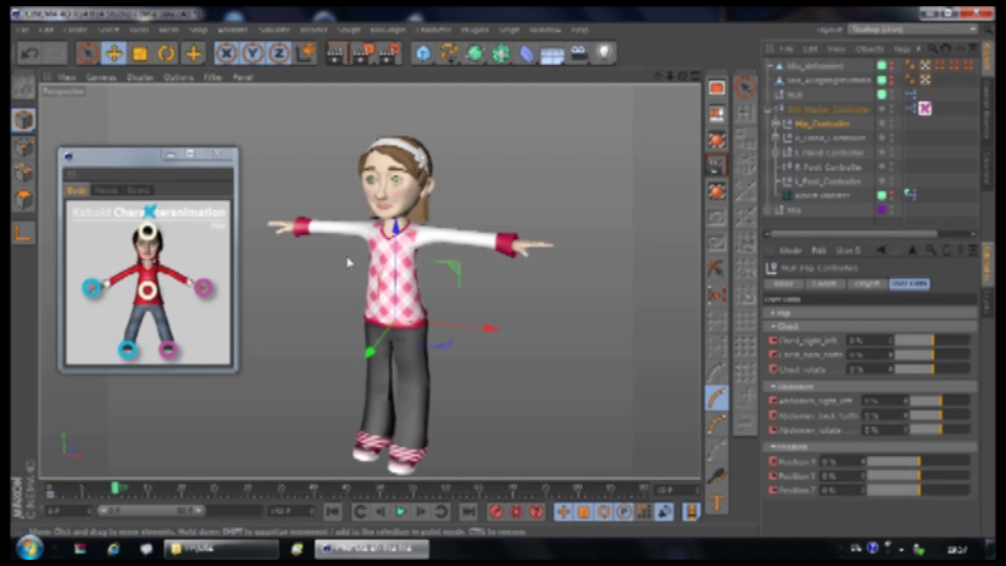
left_click(129, 351)
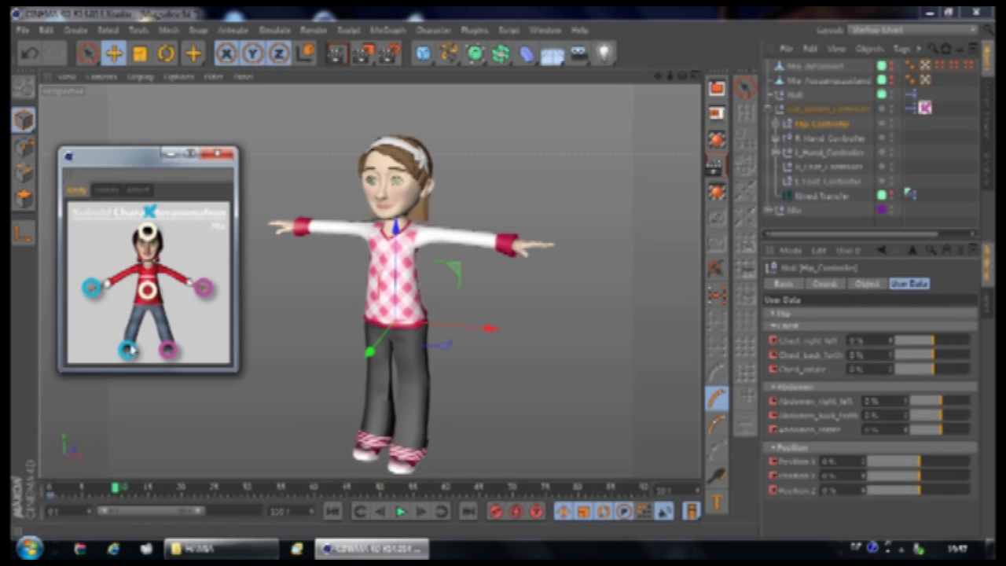
left_click(129, 351)
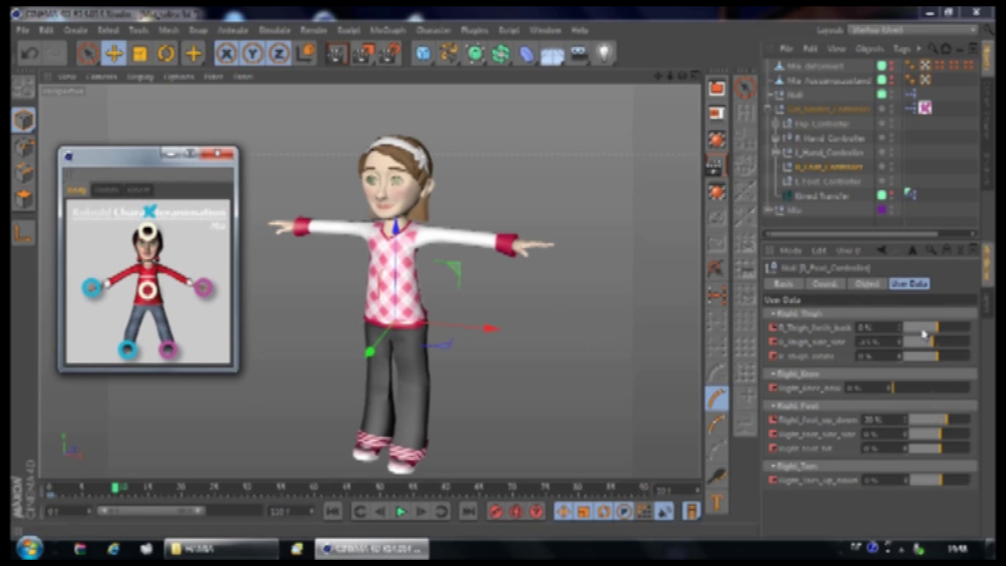
left_click_drag(924, 331, 913, 330)
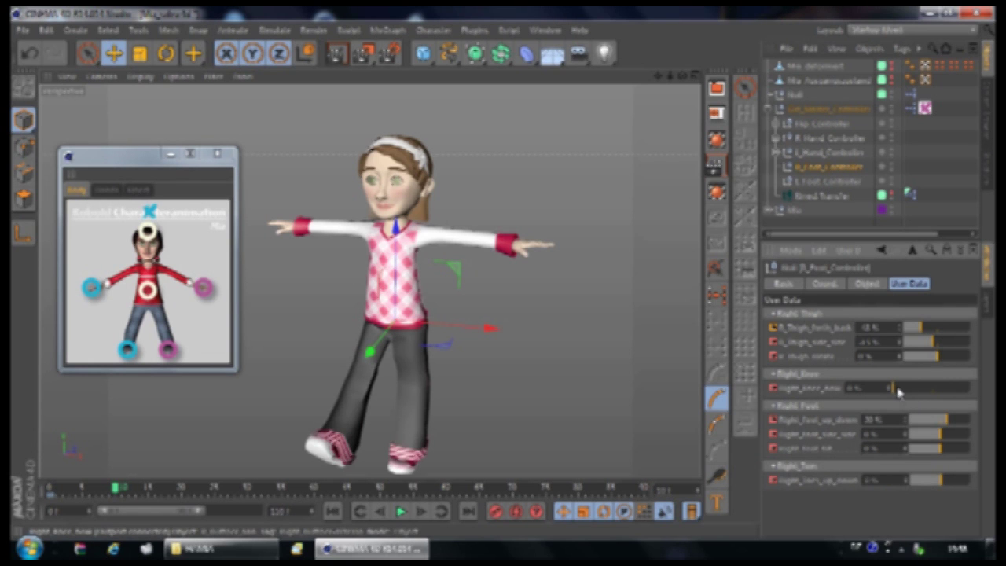
left_click_drag(898, 390, 933, 397)
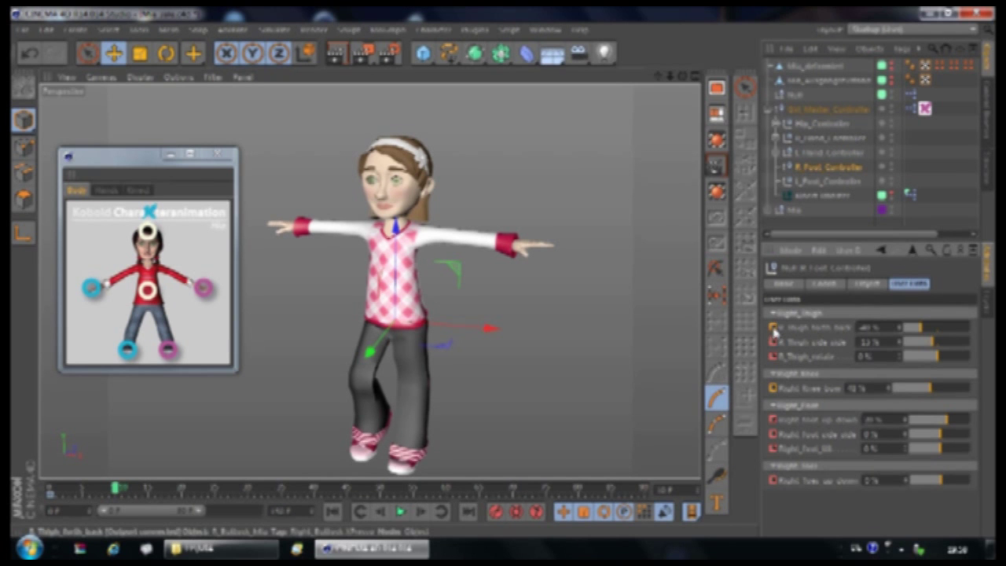
left_click(774, 328, "ctrl")
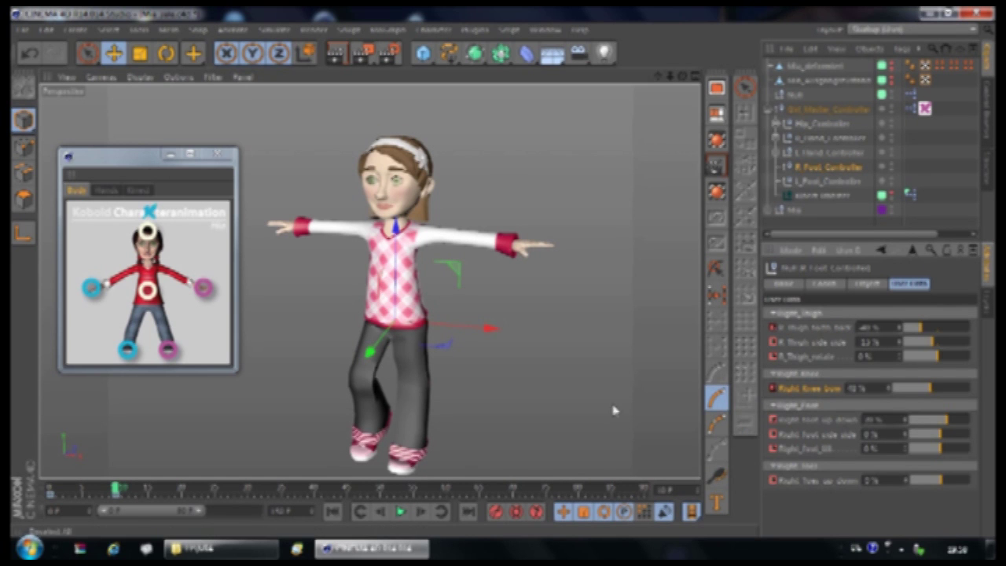
- Compare the pose at frames 0 and 10, then start saving the scene as Mia_sale
left_click(50, 491)
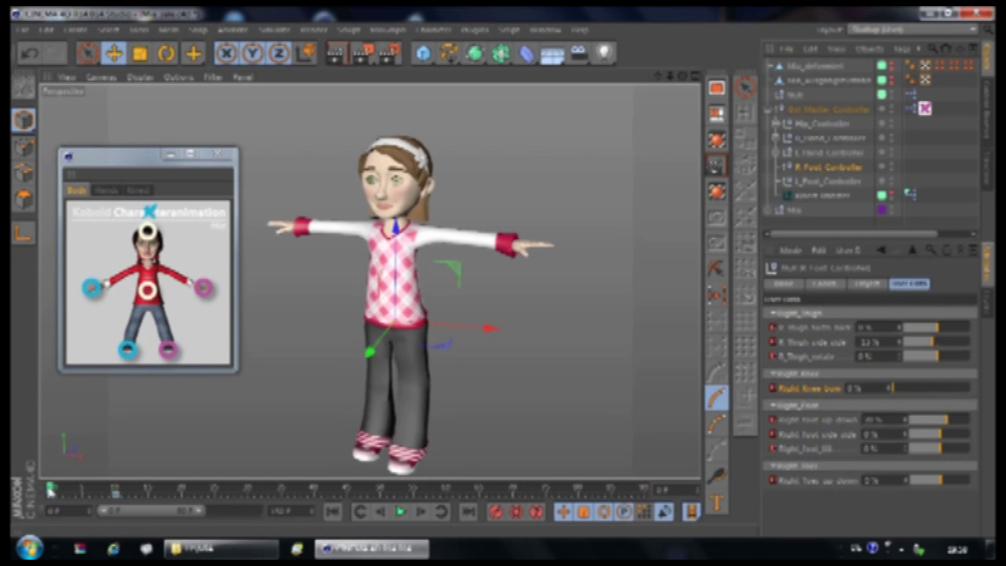
left_click(116, 491)
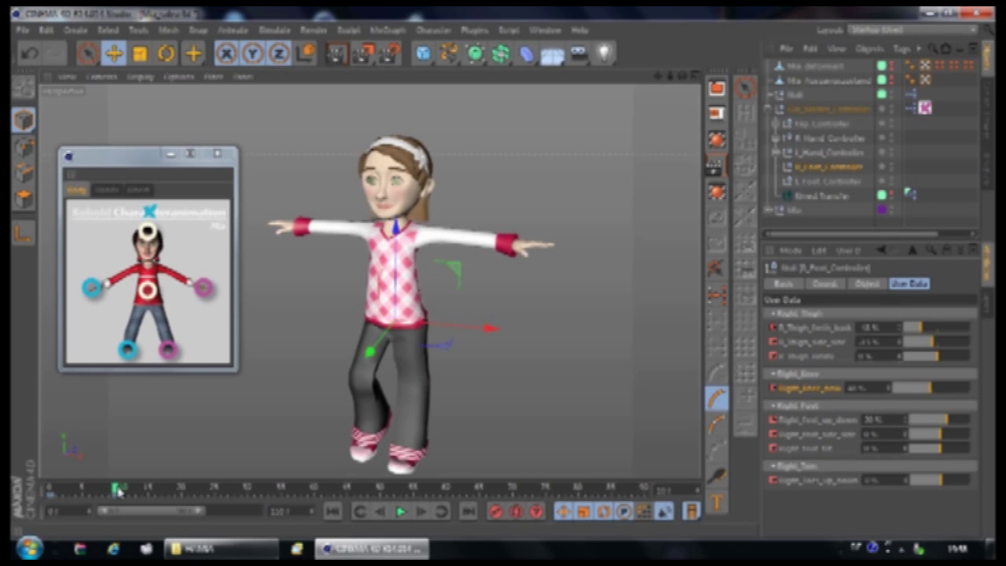
left_click(107, 173)
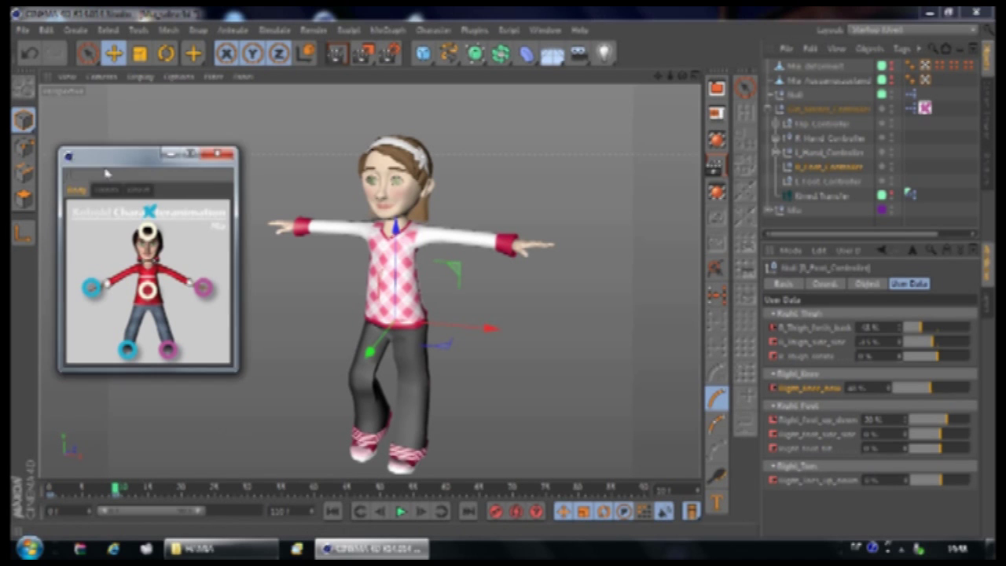
left_click_drag(107, 173, 96, 115)
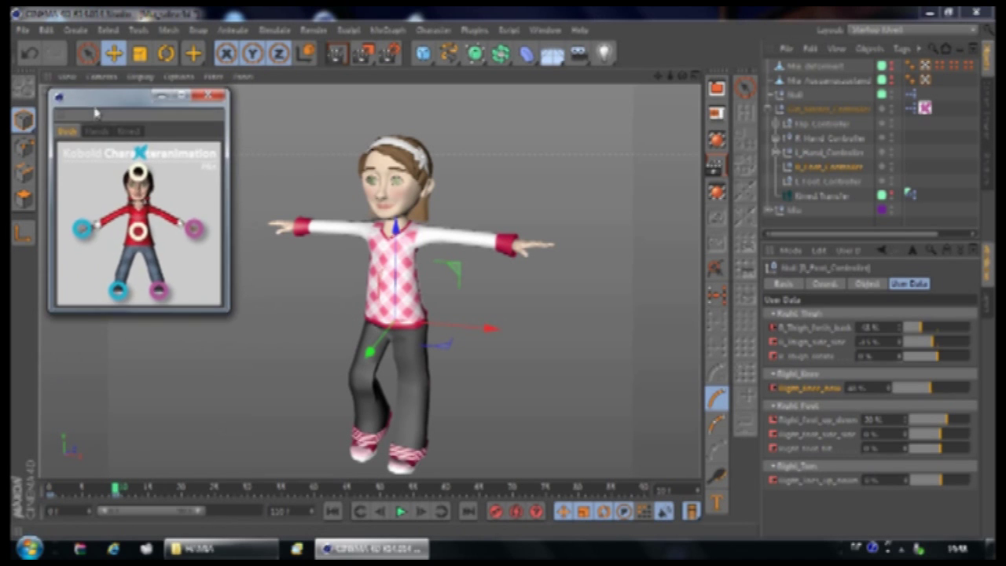
left_click(23, 29)
- Save the posed scene as a new copy in the Mia folder, adding '_skin' to the file name
left_click(43, 163)
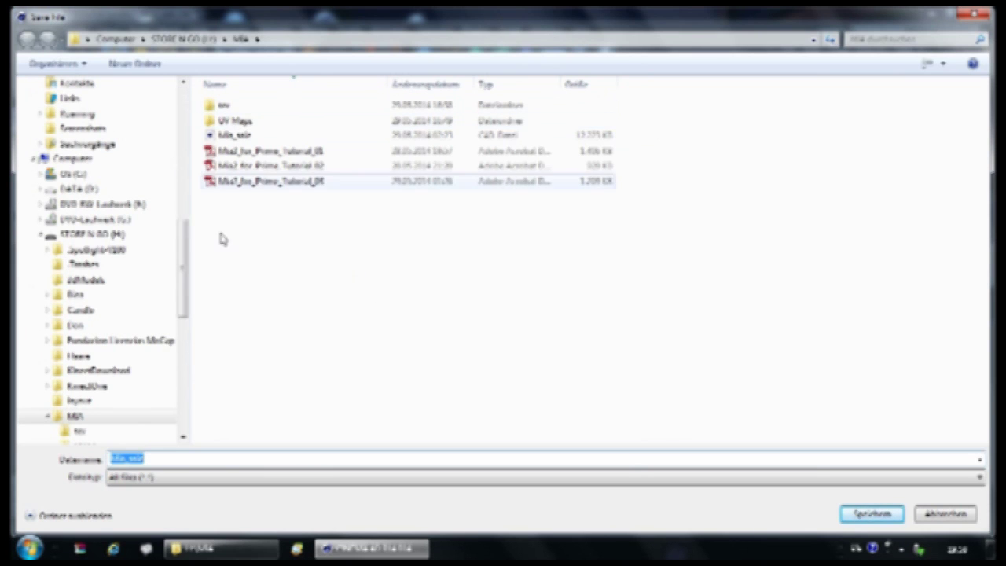
left_click(169, 460)
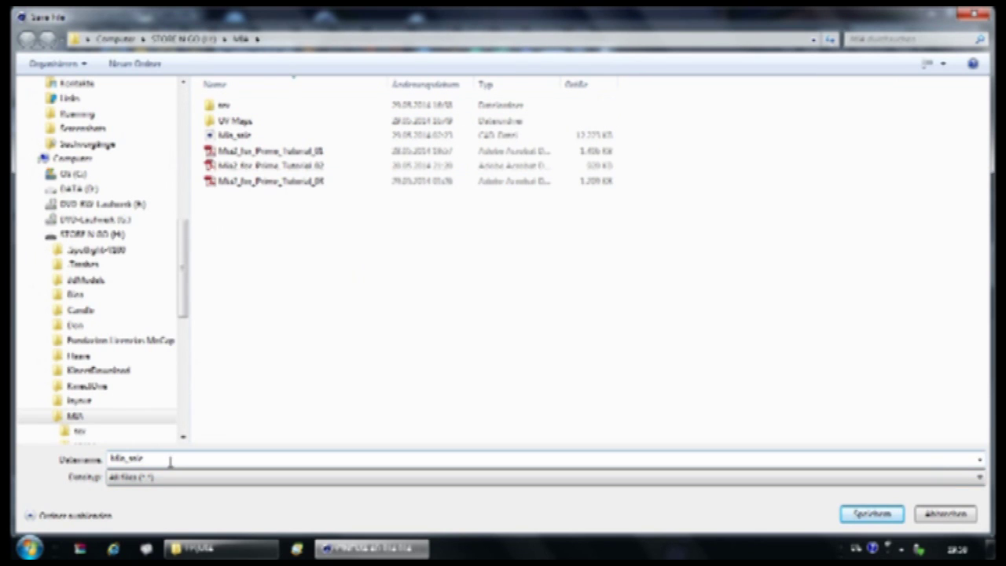
type("_skin")
key("Return")
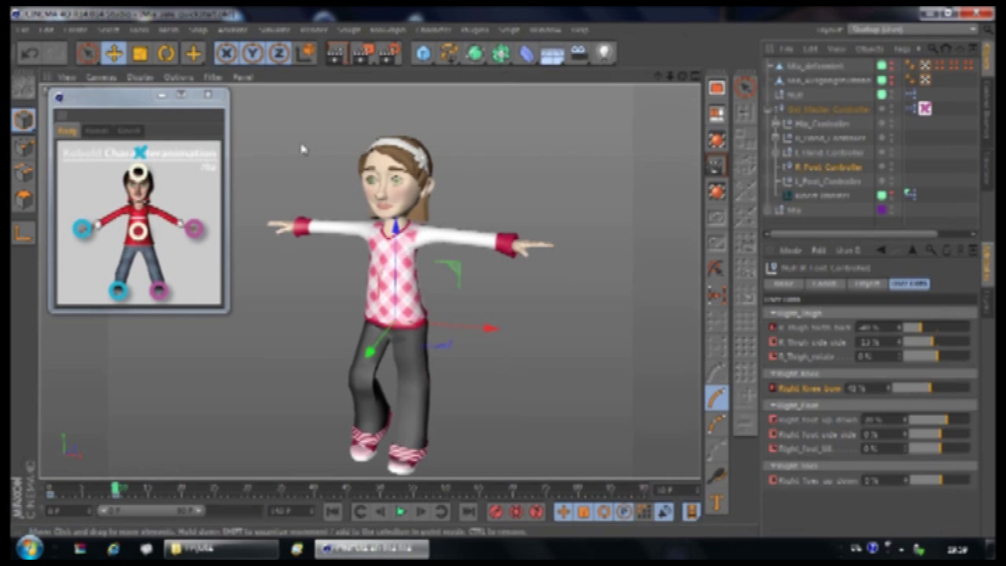
- Render the posed Mia character in the active viewport
left_click(337, 55)
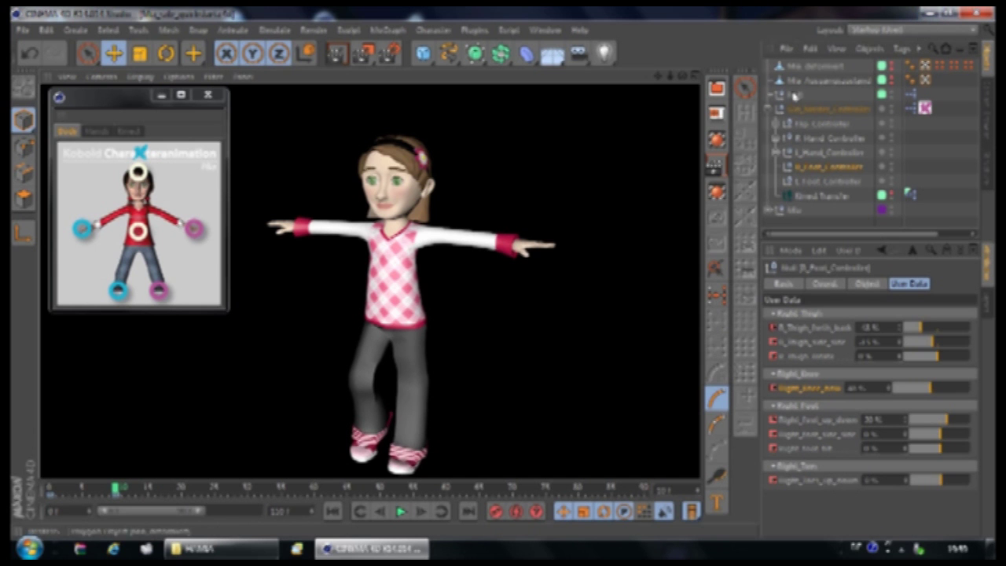
- Minimize Cinema 4D and open Mia_Face_blank from the UV Maps folder with Adobe Photoshop
left_click(929, 13)
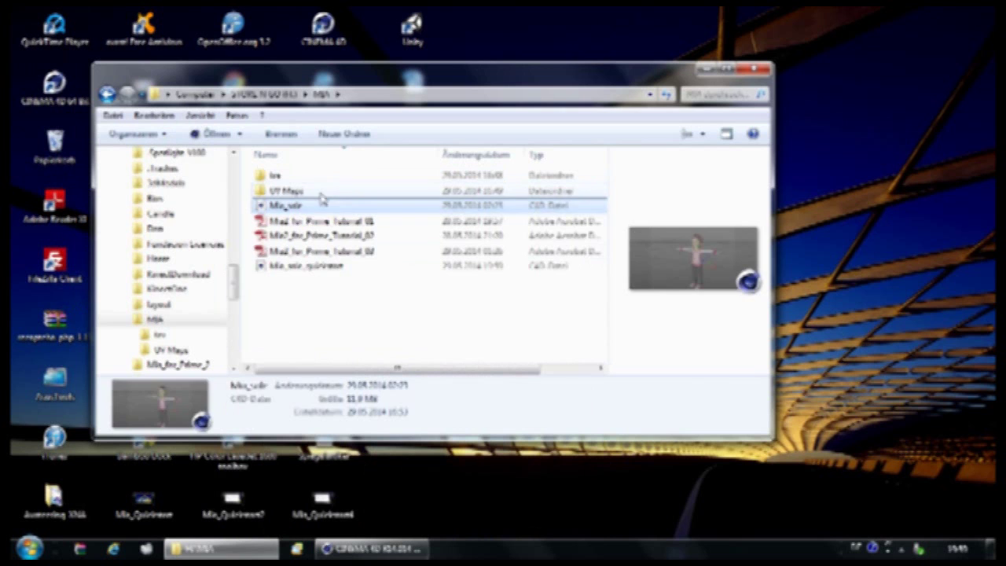
double_click(286, 191)
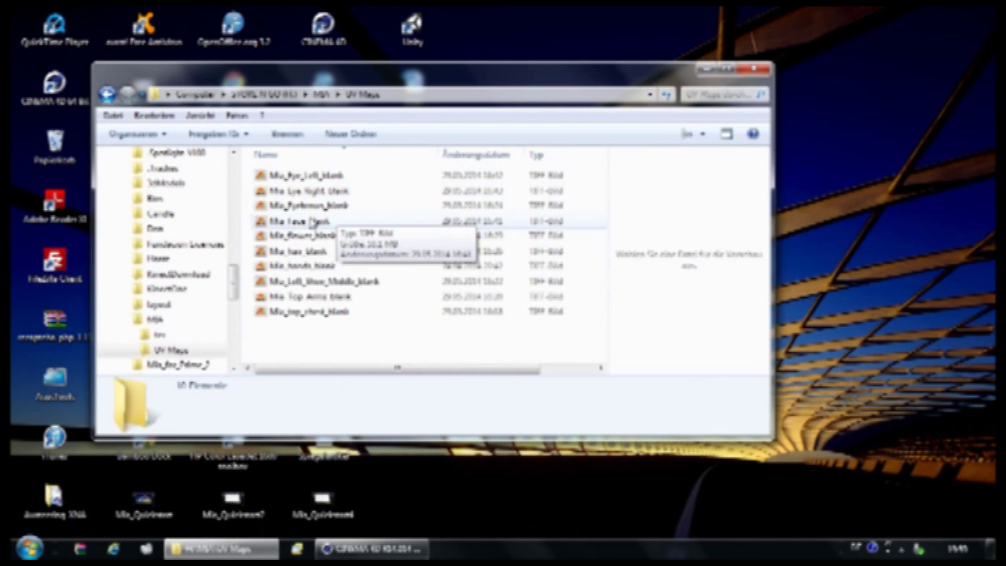
left_click(312, 223)
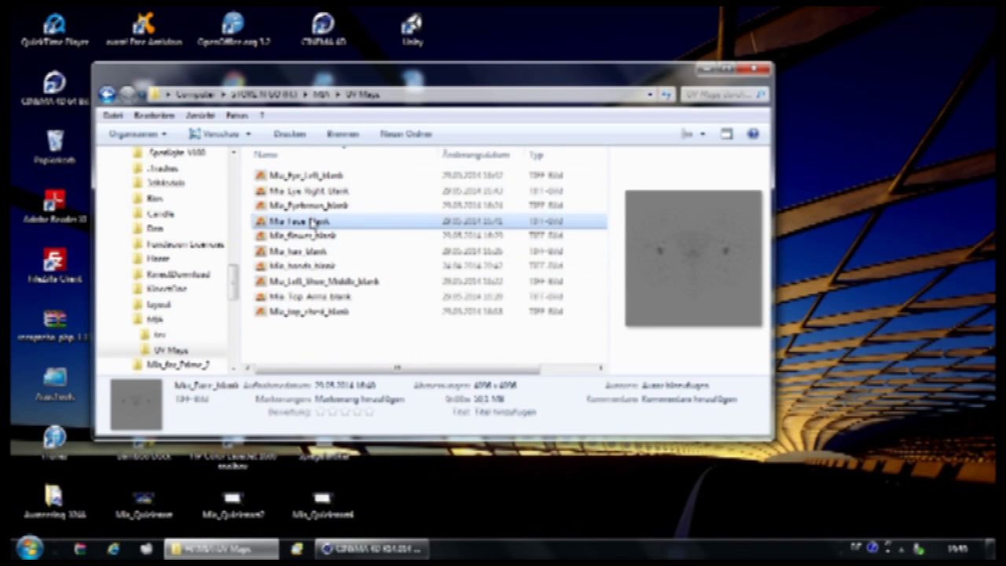
right_click(312, 223)
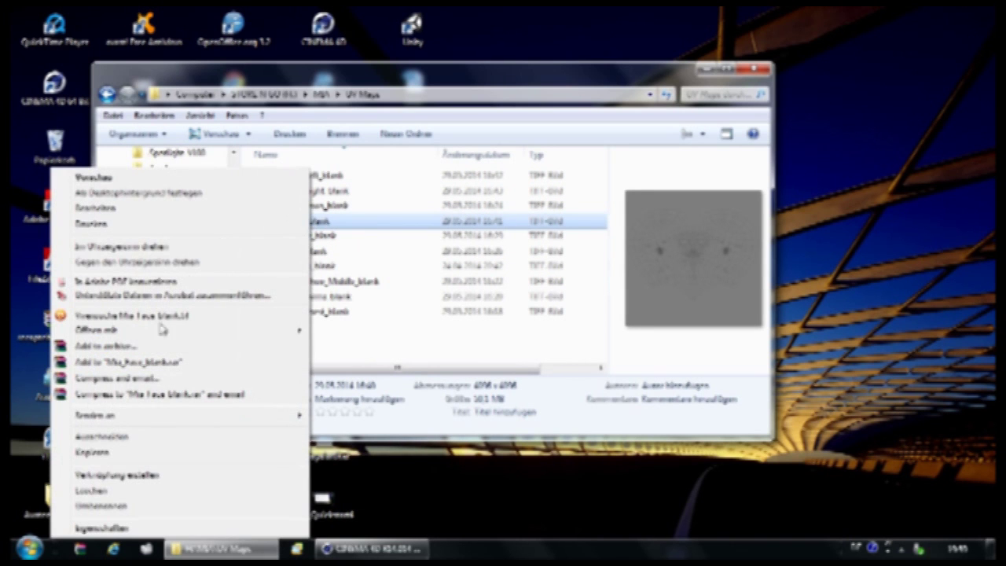
mouse_move(165, 330)
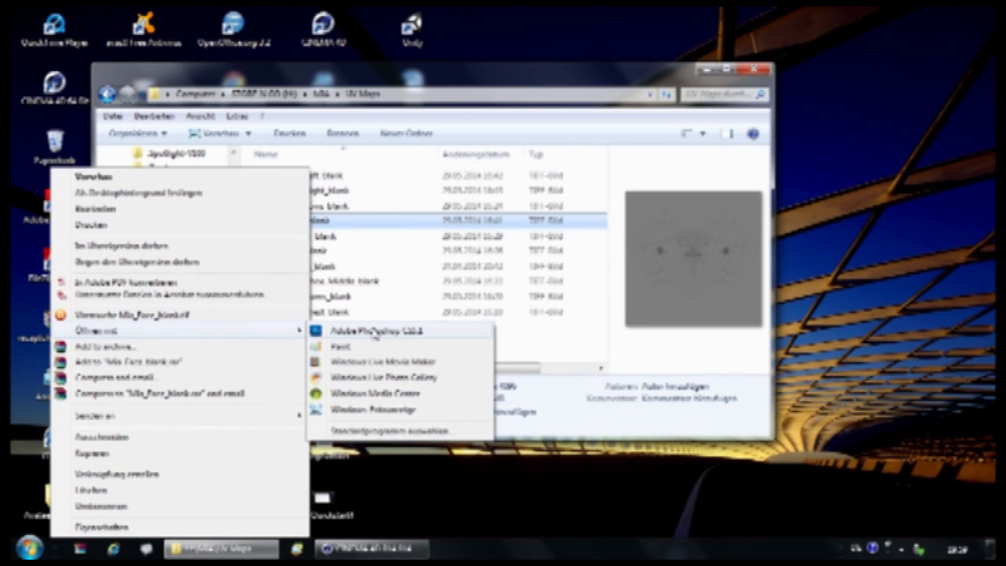
left_click(376, 331)
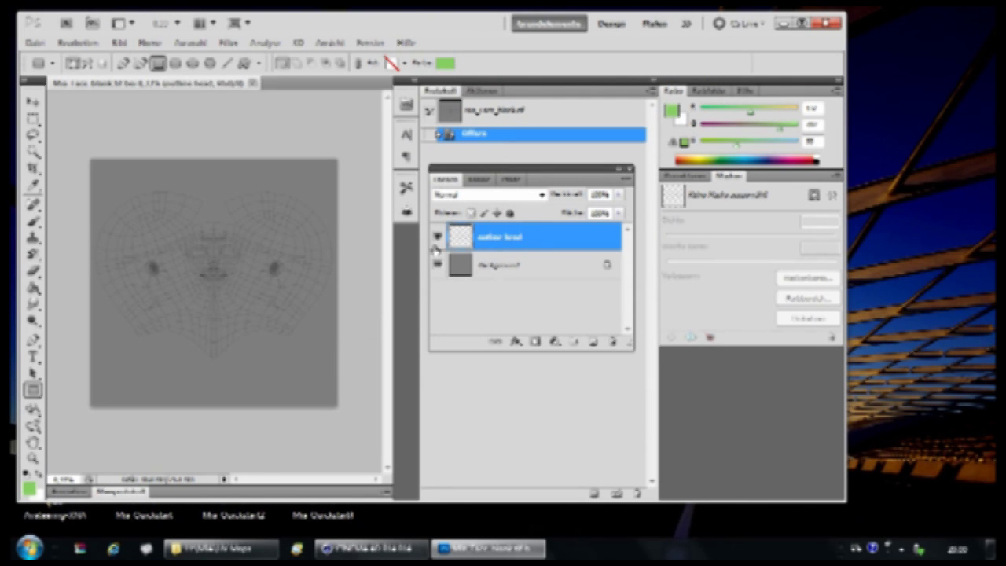
left_click(438, 237)
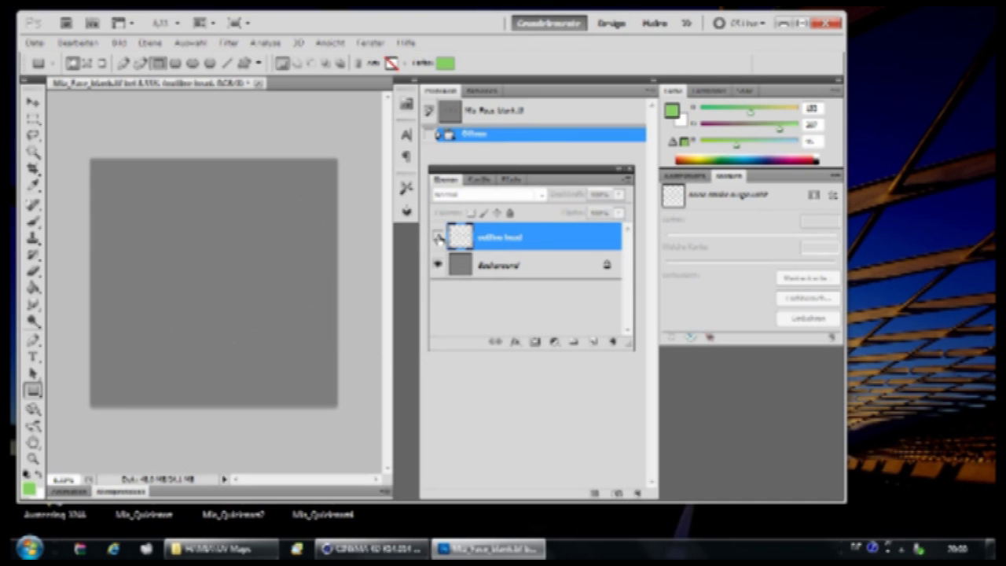
left_click(438, 237)
left_click(438, 265)
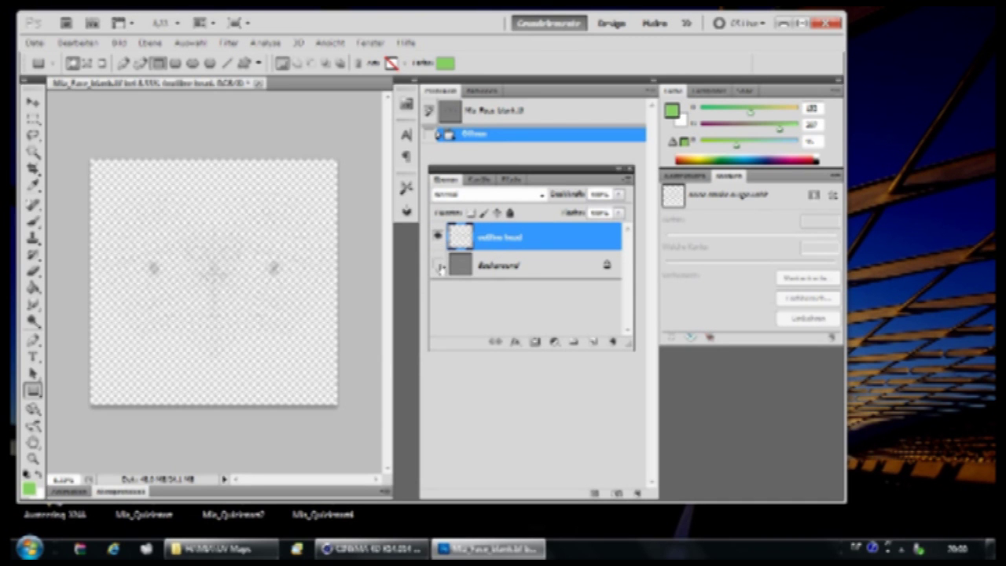
left_click(438, 264)
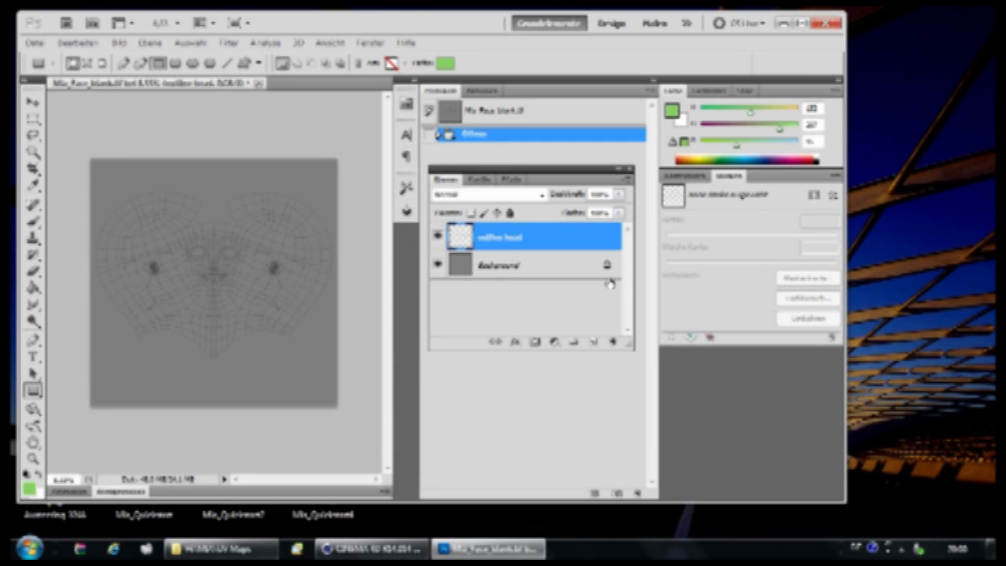
- Add a new layer named 'ep' above the outline head layer and zoom into the face
left_click(622, 181)
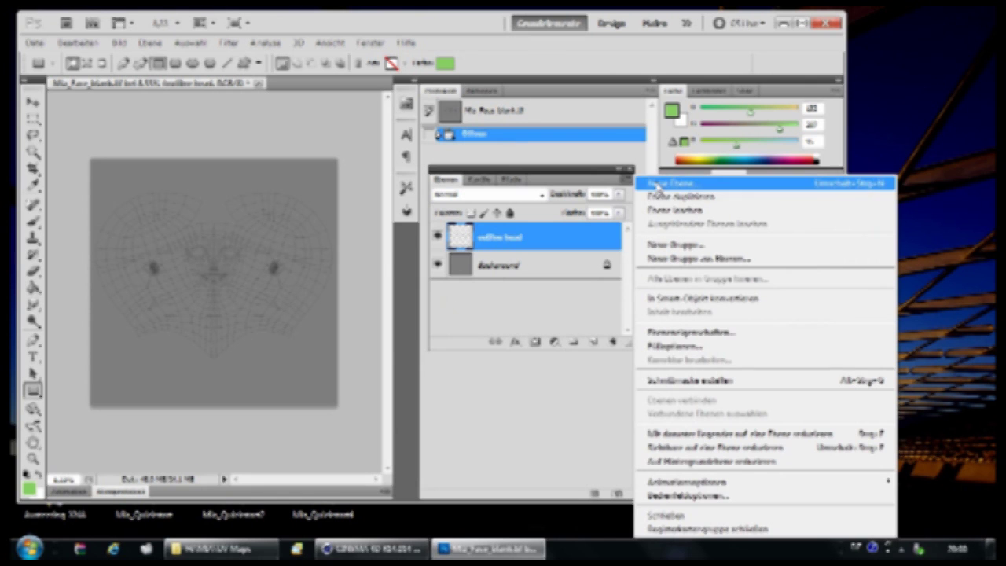
left_click(665, 183)
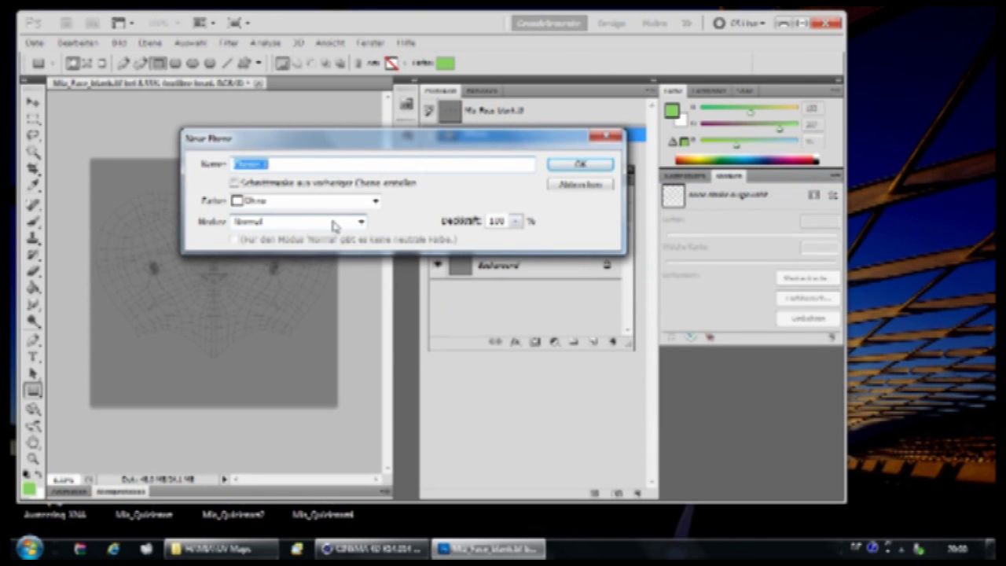
type("epidermis")
key("Return")
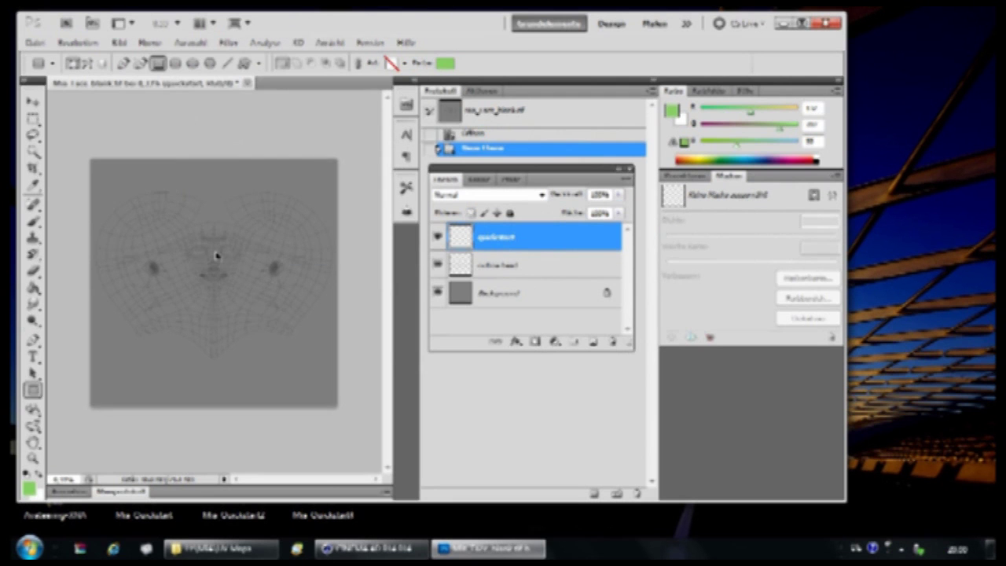
scroll(220, 257, "up", 5, "alt")
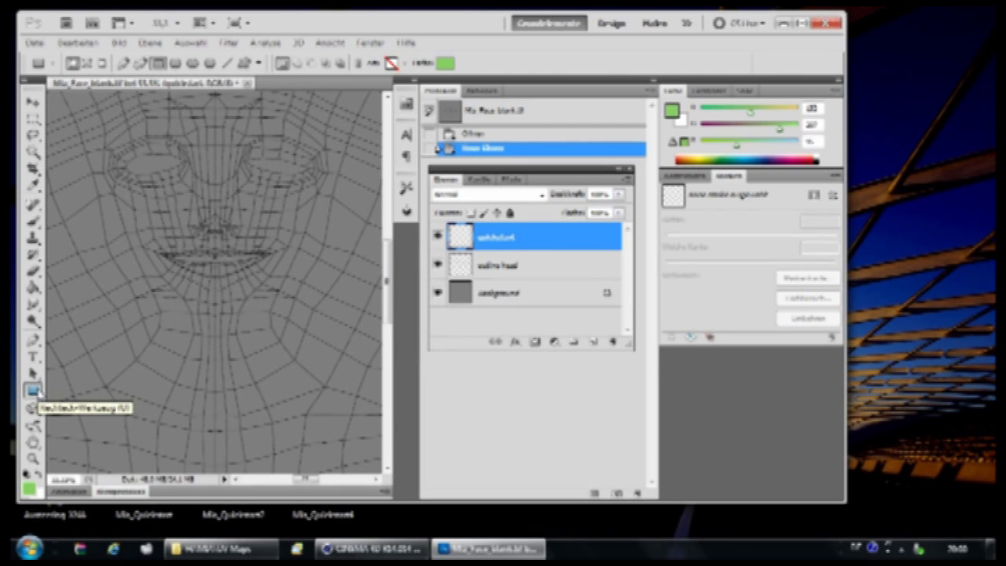
- Draw a tall green rectangle over the nose area with the Rectangle tool
left_click(33, 390)
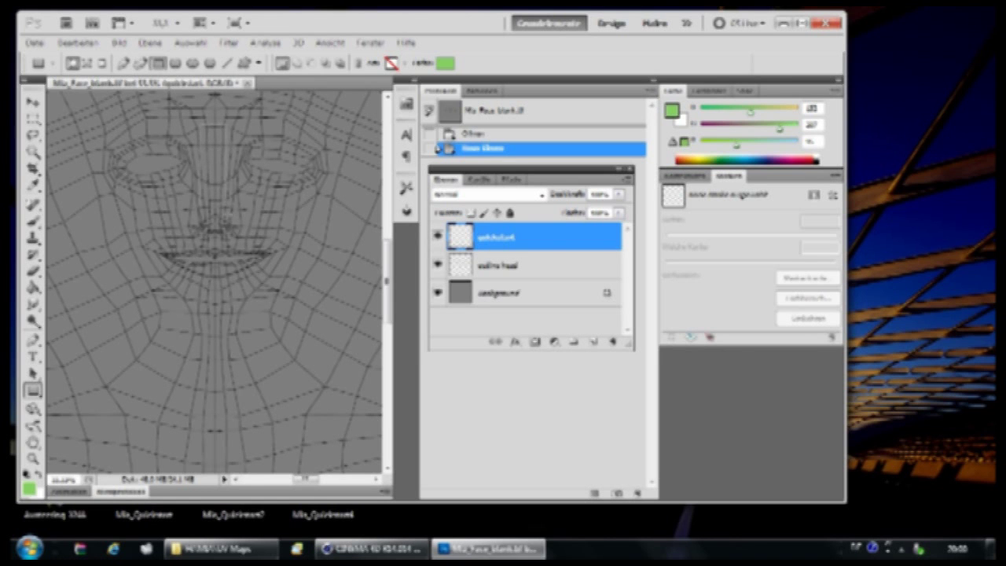
left_click_drag(201, 126, 231, 215)
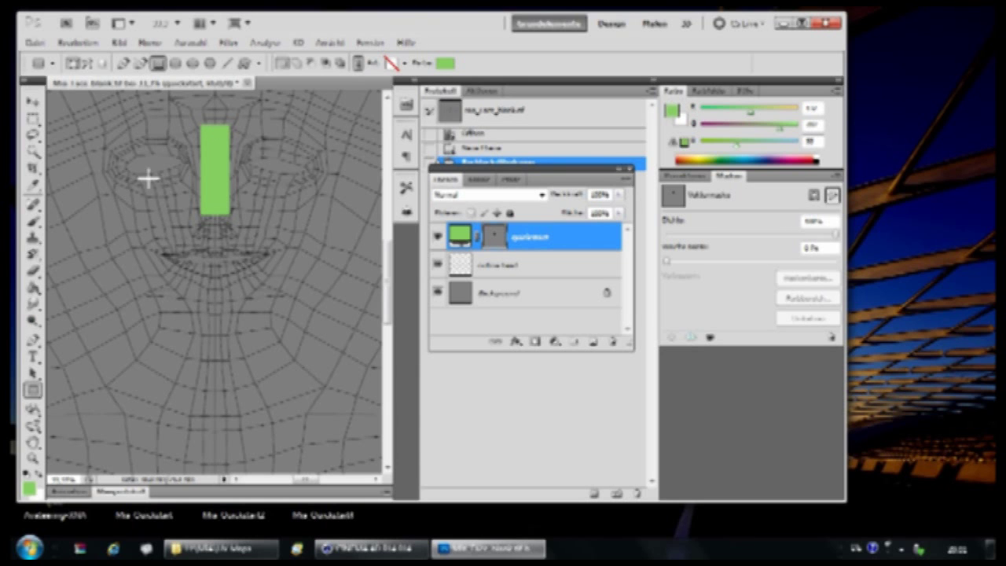
left_click(35, 43)
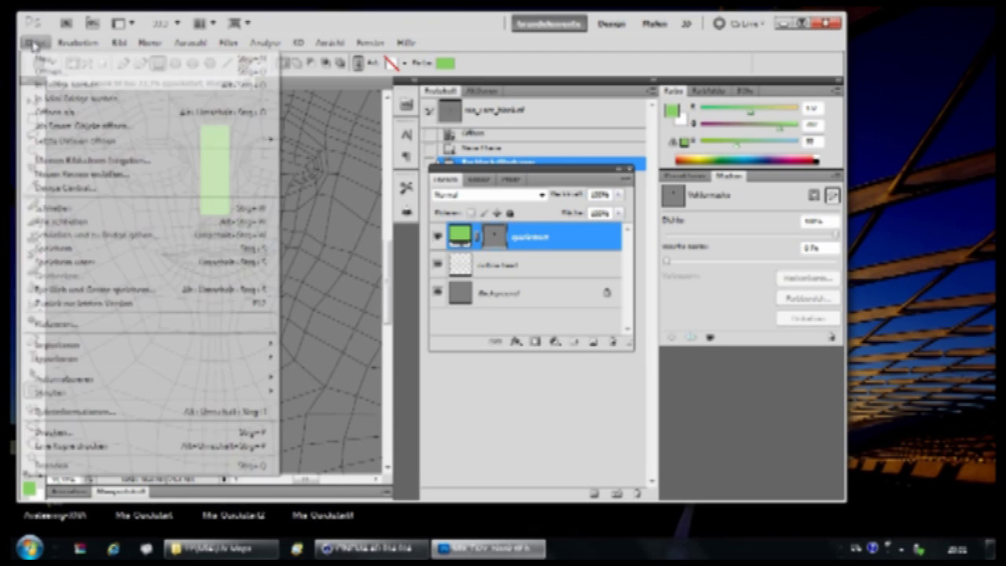
- Save the edited face map as a TIFF in UV Maps, ending its name with 'painted', default TIFF options
left_click(68, 264)
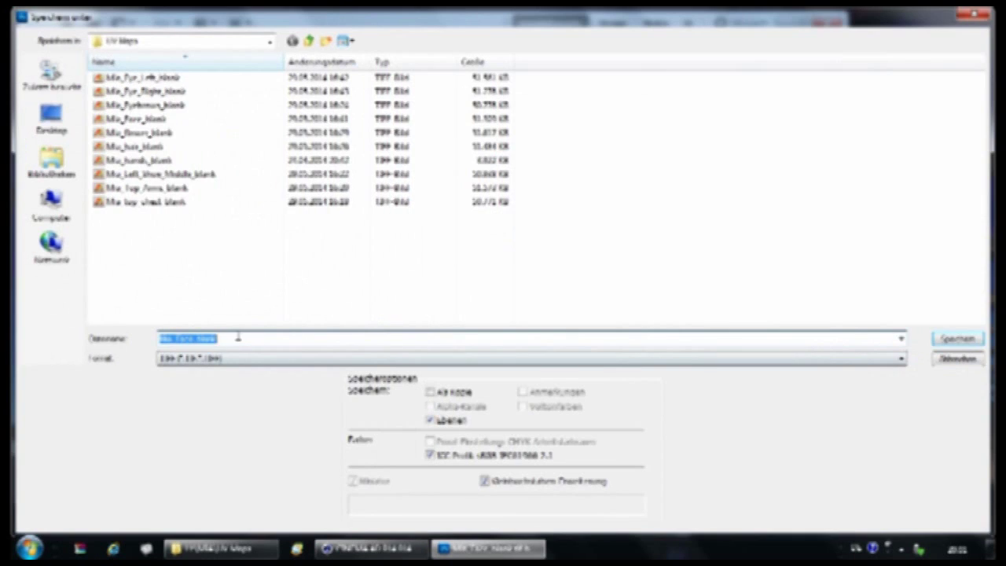
left_click(238, 337)
key("BackSpace")
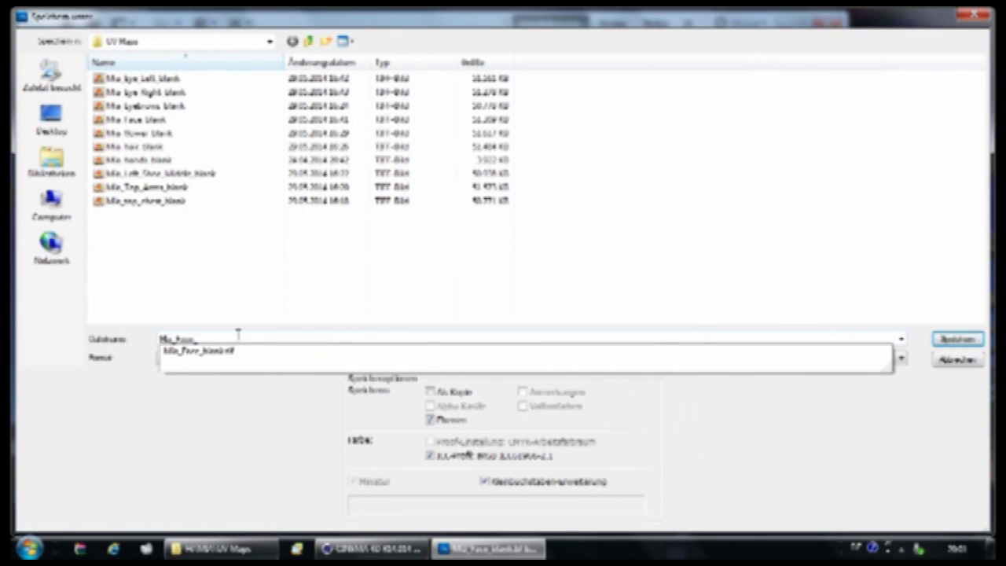
type("painted")
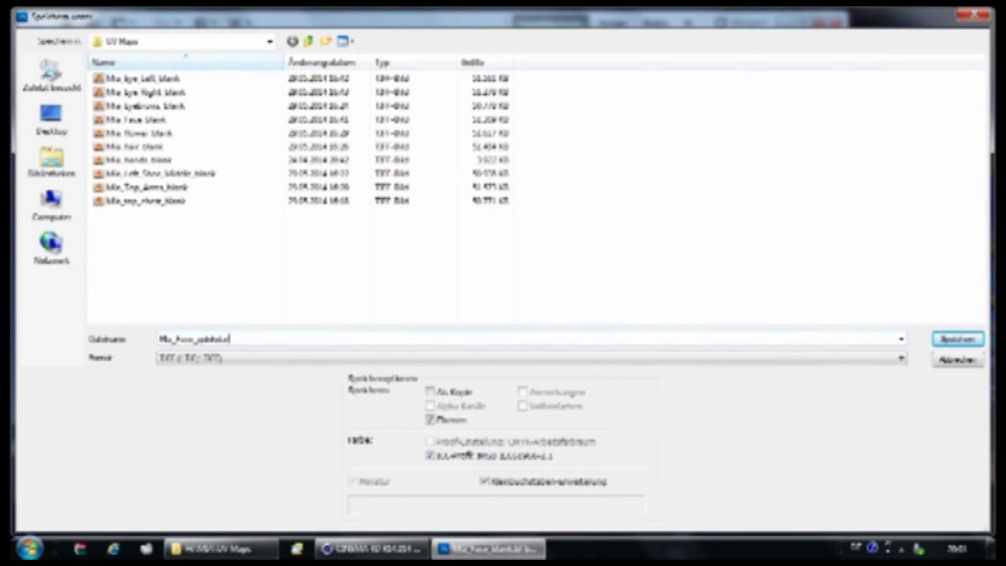
key("Return")
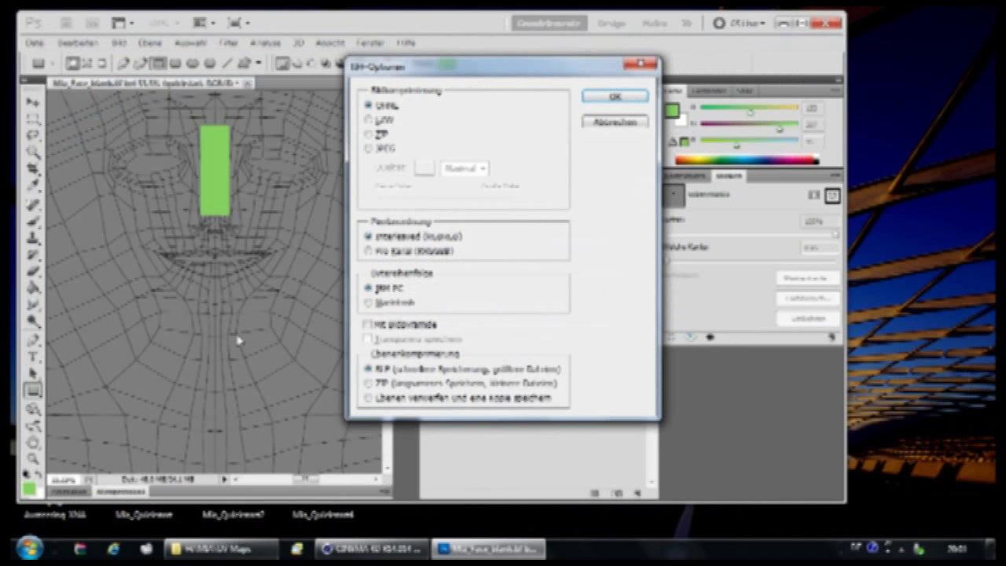
key("Return")
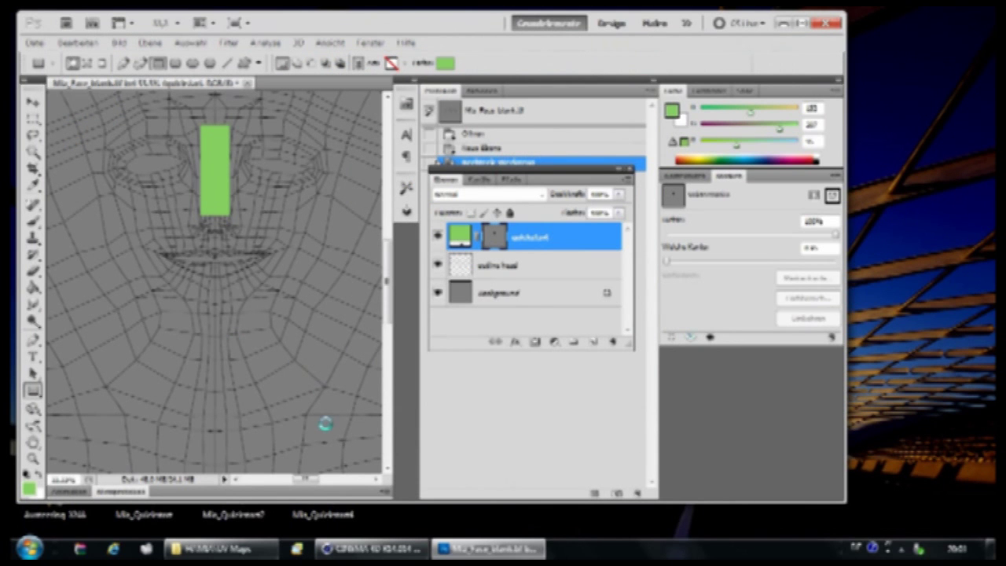
- Return to Cinema 4D, open the Material Manager, and open the Head2 material in the Material Editor
left_click(371, 550)
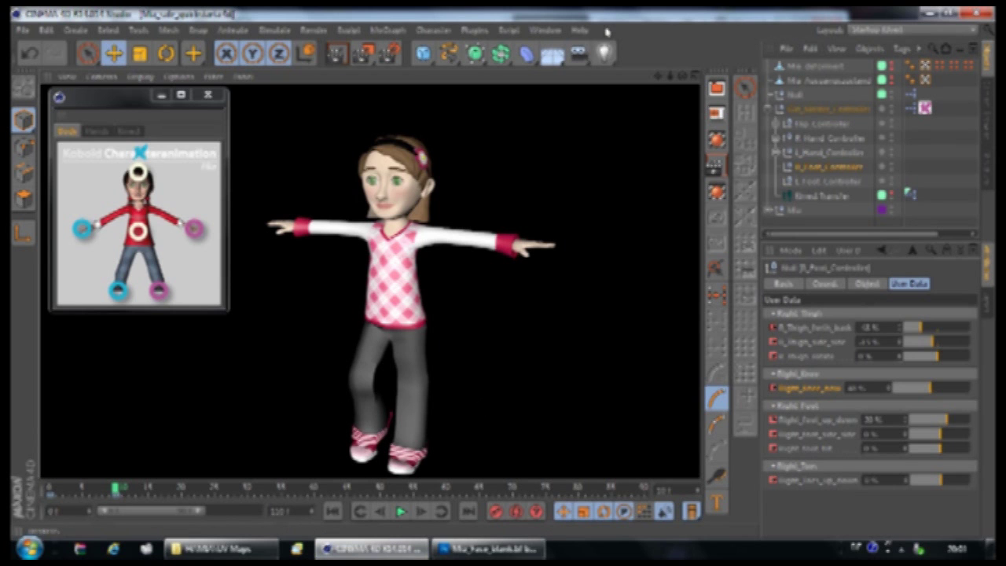
left_click(543, 30)
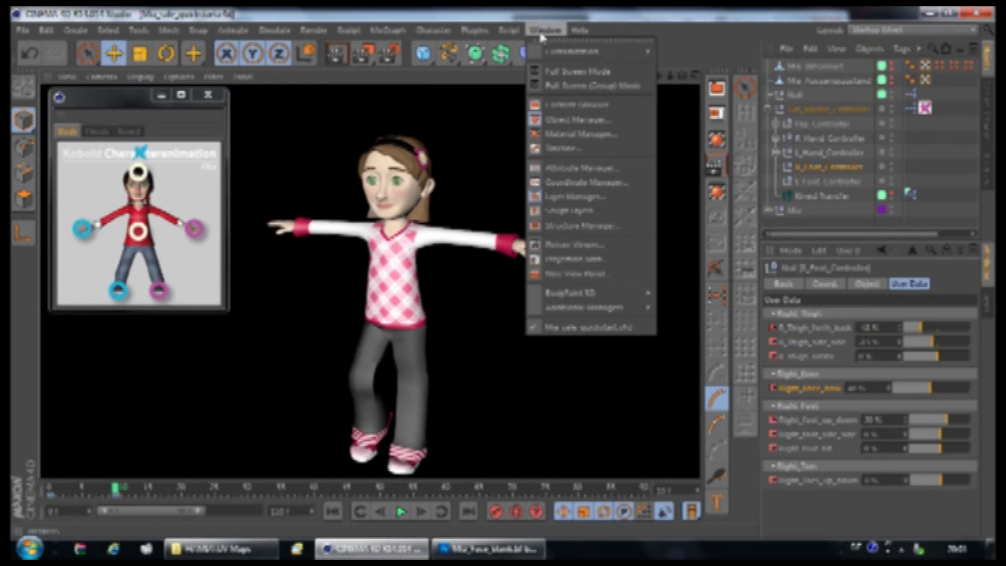
left_click(548, 134)
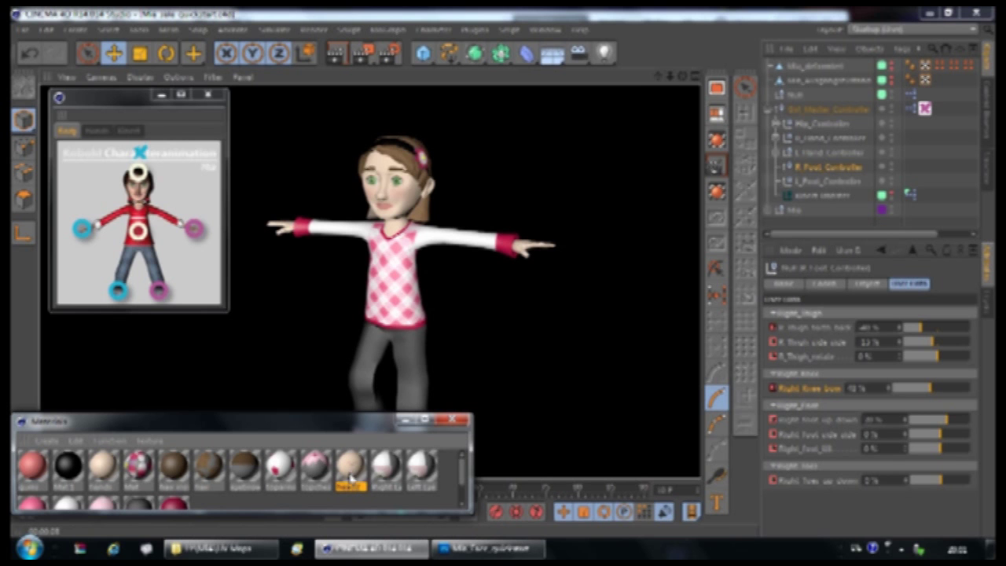
double_click(351, 471)
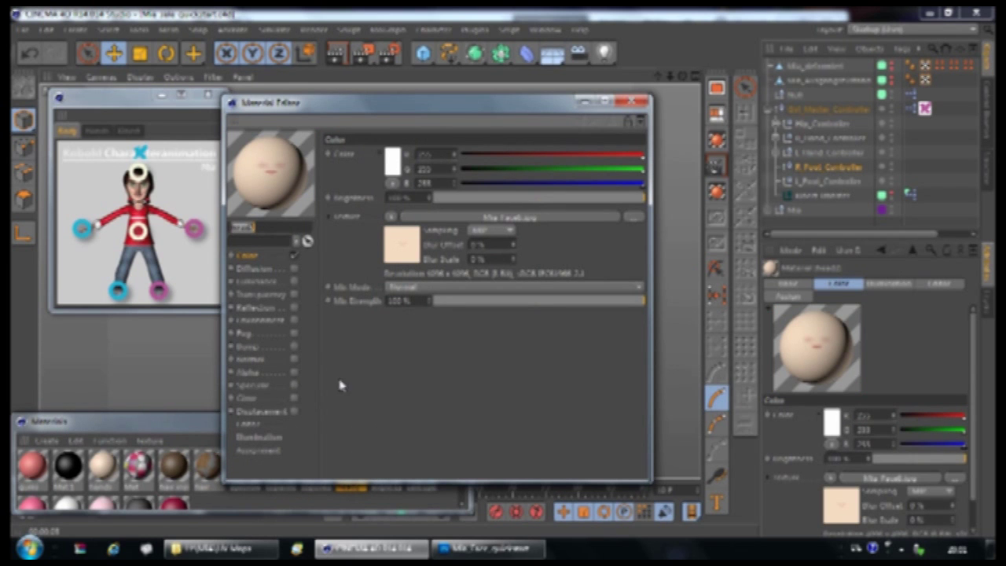
- Check the head material's Diffusion and Color channels, then browse for a new Color texture file
left_click(249, 258)
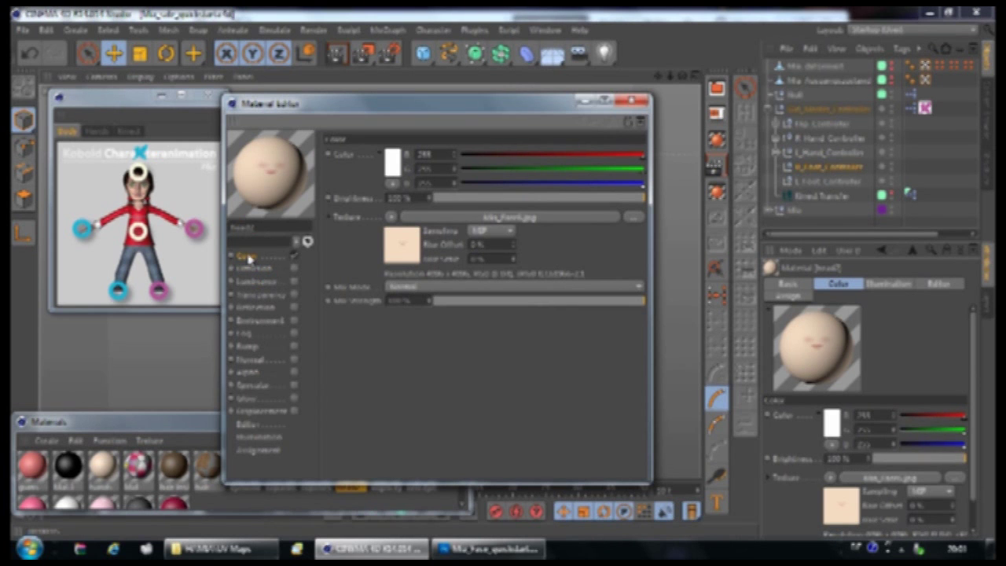
left_click(255, 270)
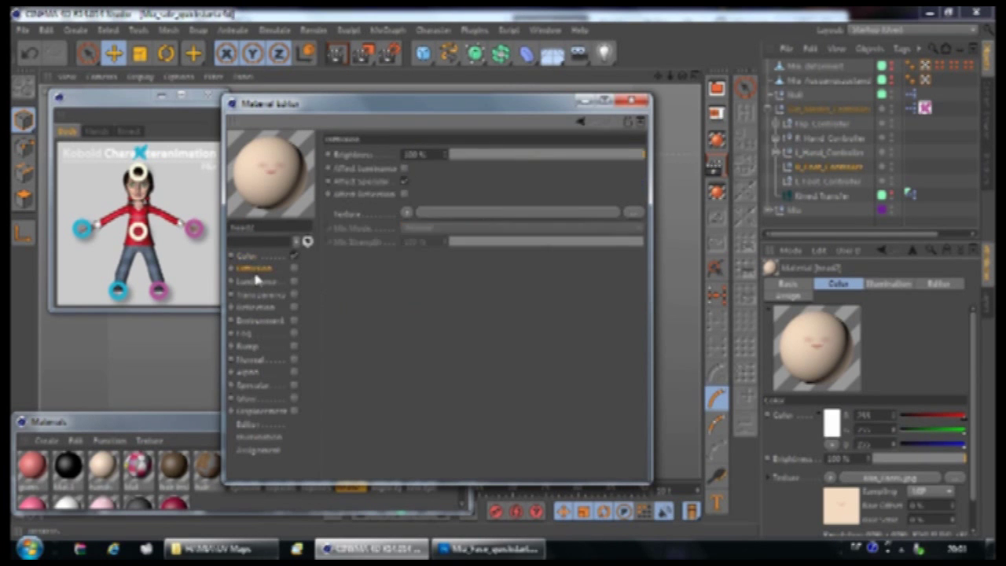
left_click(250, 257)
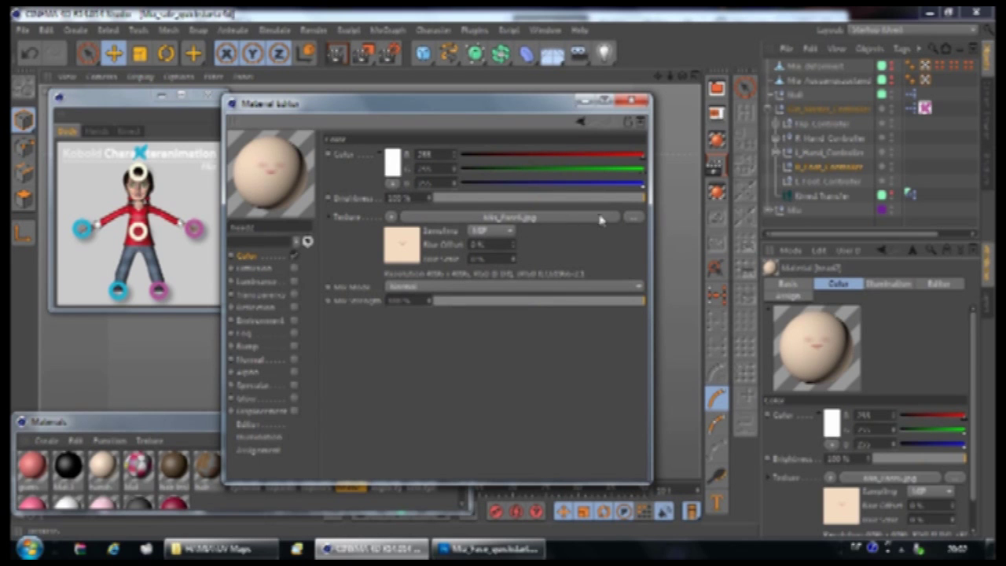
left_click(637, 219)
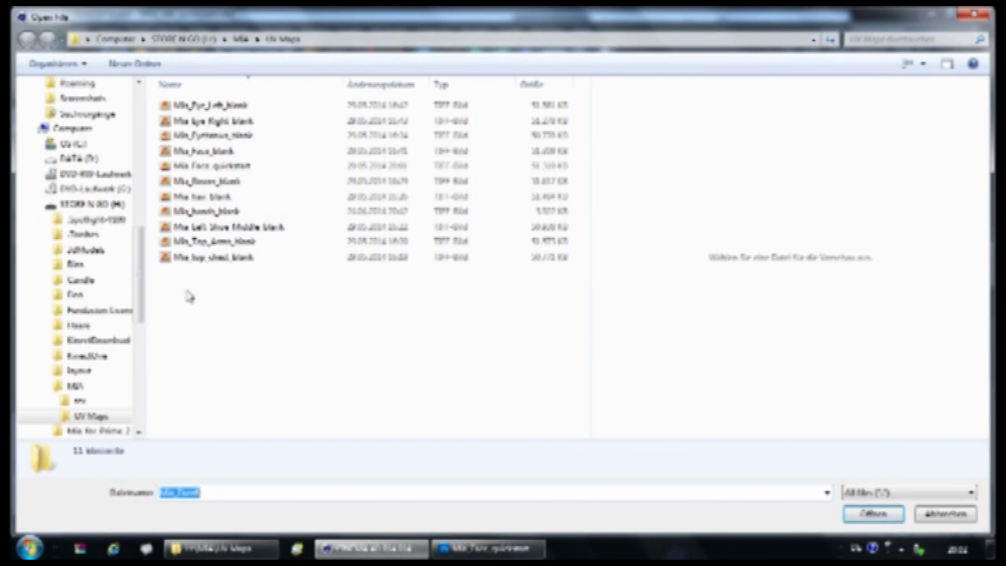
- Load the painted face TIFF as the Color texture without copying it into the project, then minimize the editor
left_click(236, 168)
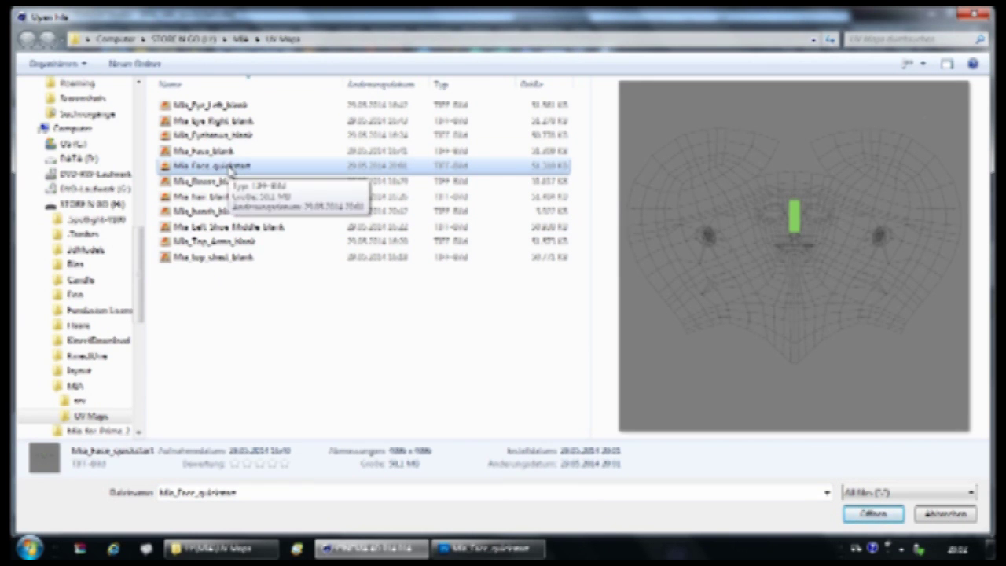
left_click(858, 515)
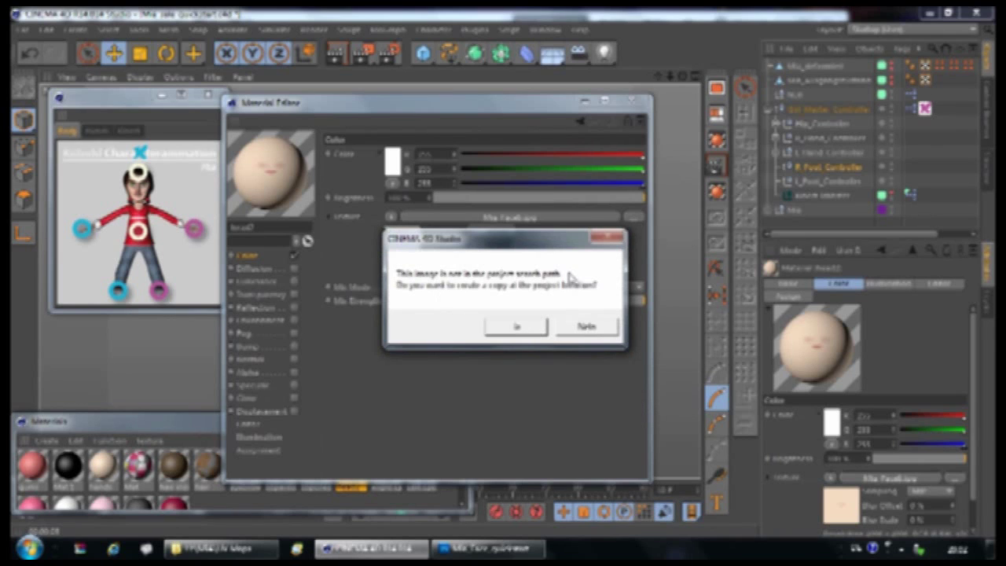
left_click(572, 328)
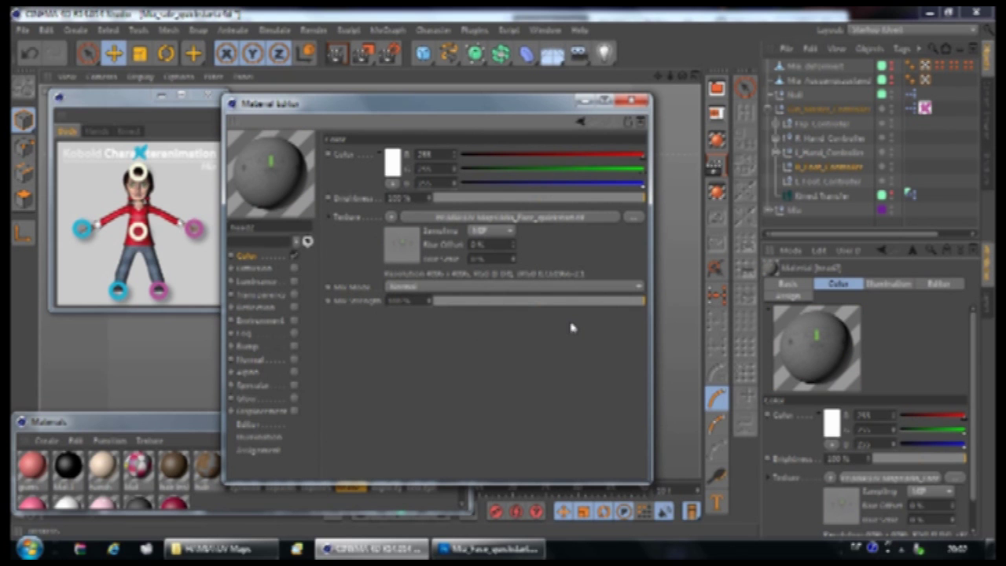
left_click(584, 101)
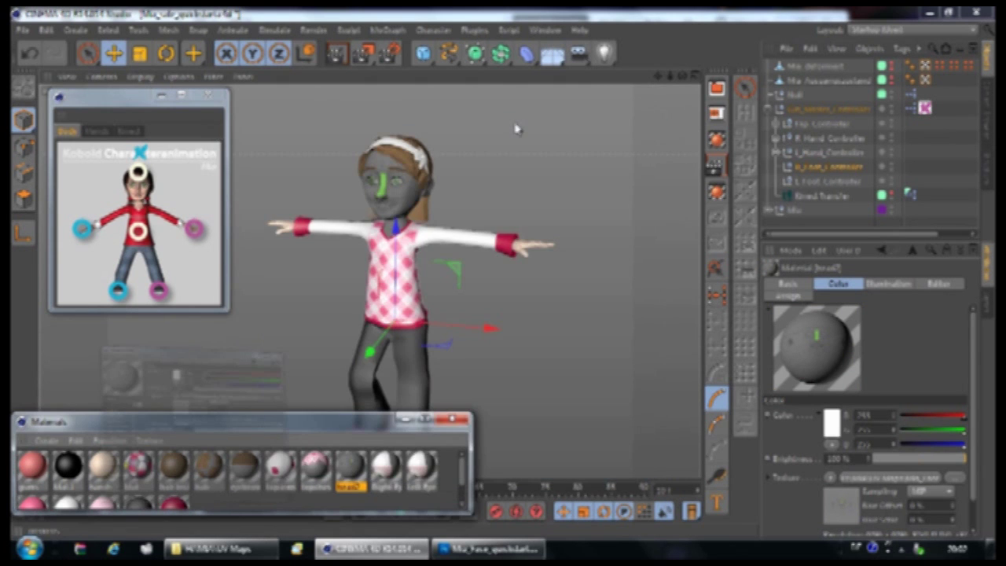